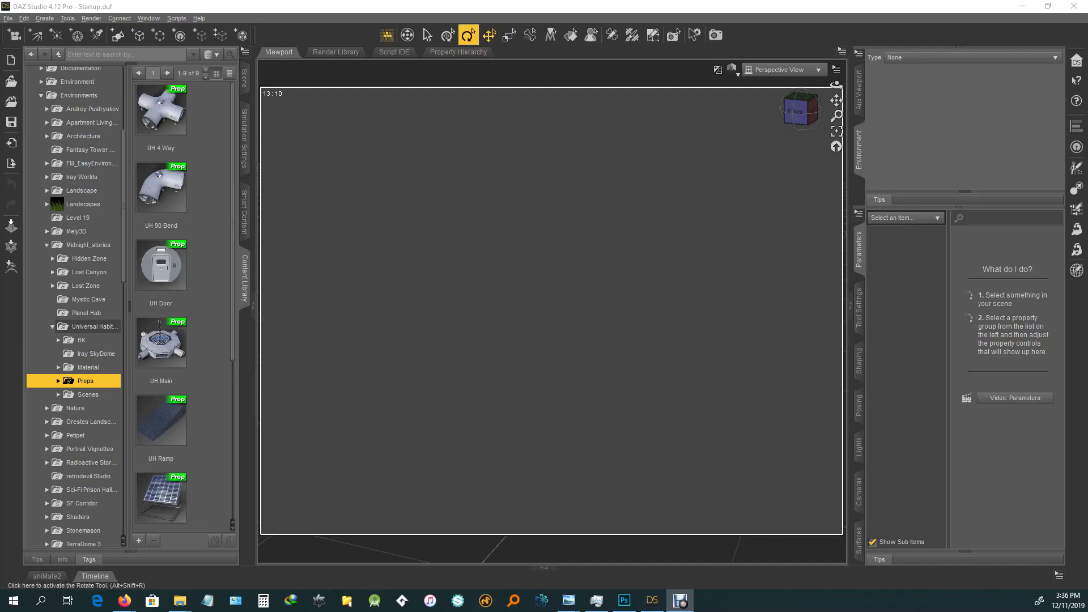
left_click(489, 35)
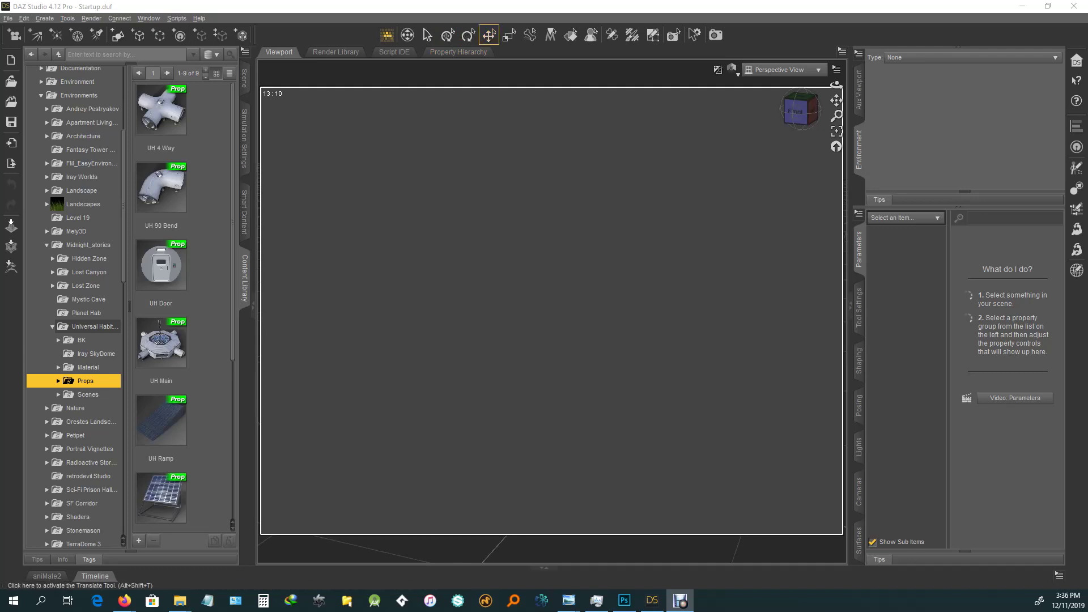
left_click(471, 34)
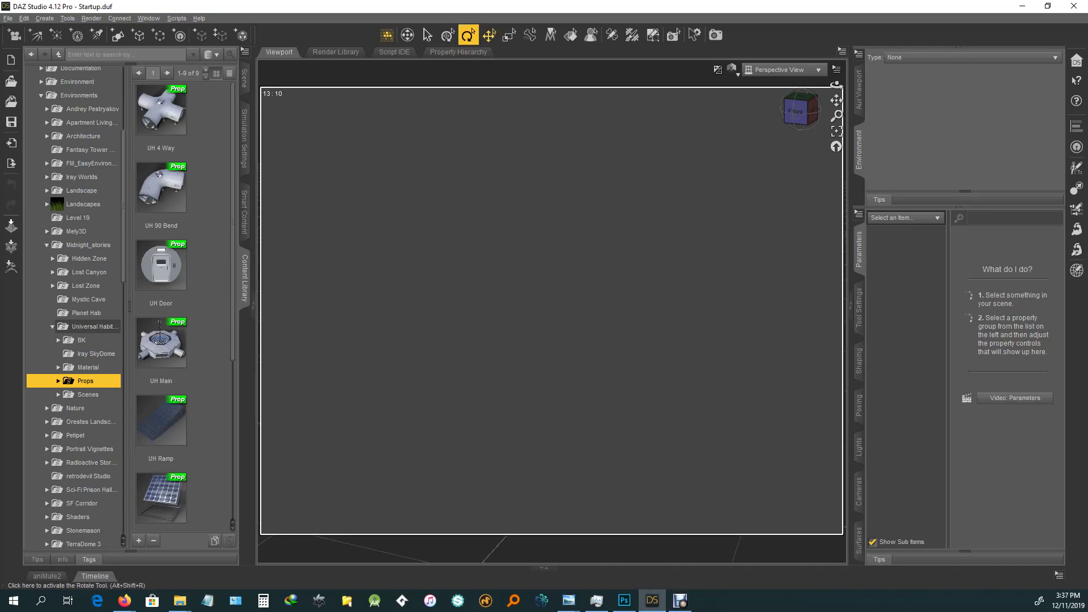
left_click(490, 34)
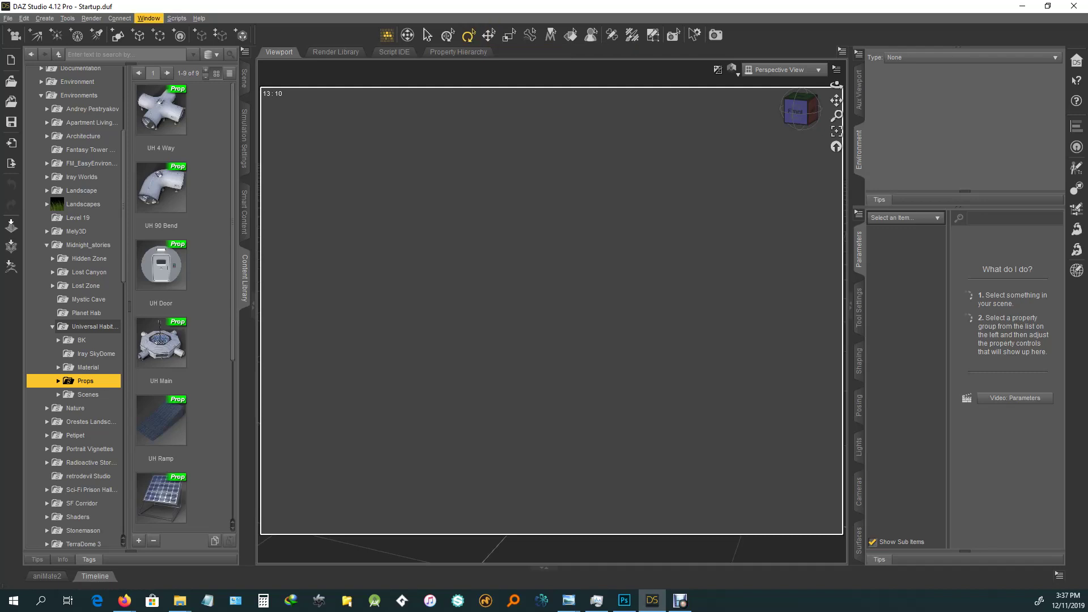
Step: Show the tool settings and enable snapping at 100 cm for the Translate tool
left_click(149, 18)
mouse_move(170, 31)
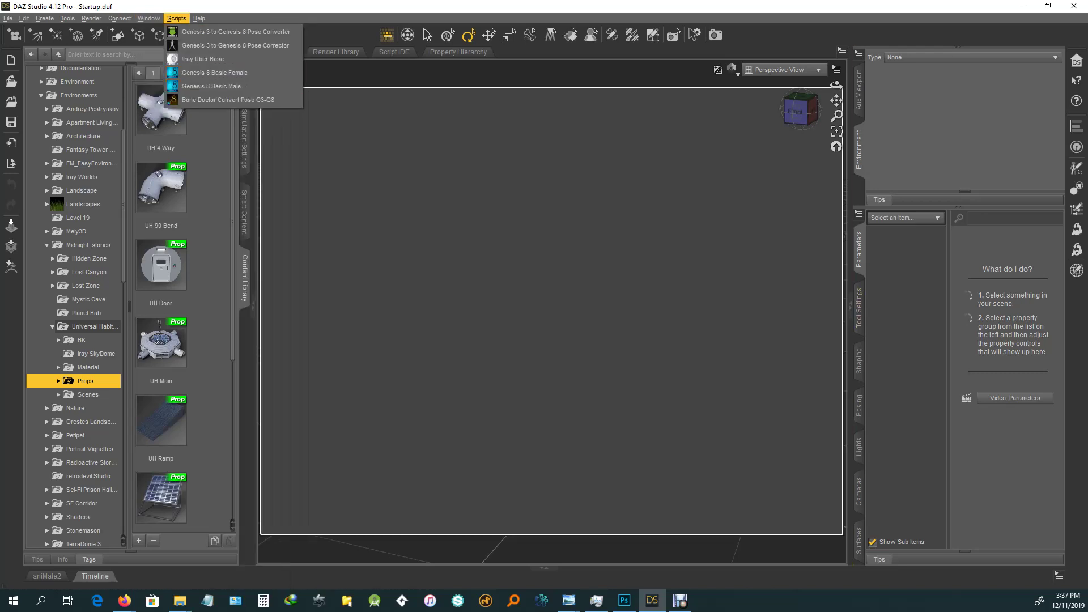
left_click(860, 309)
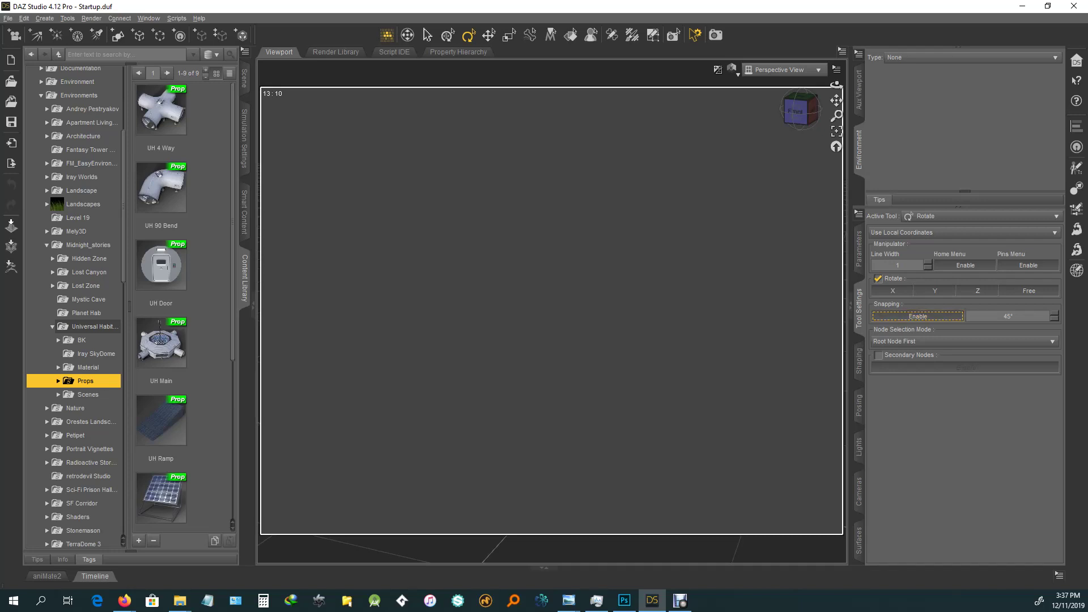
left_click(489, 35)
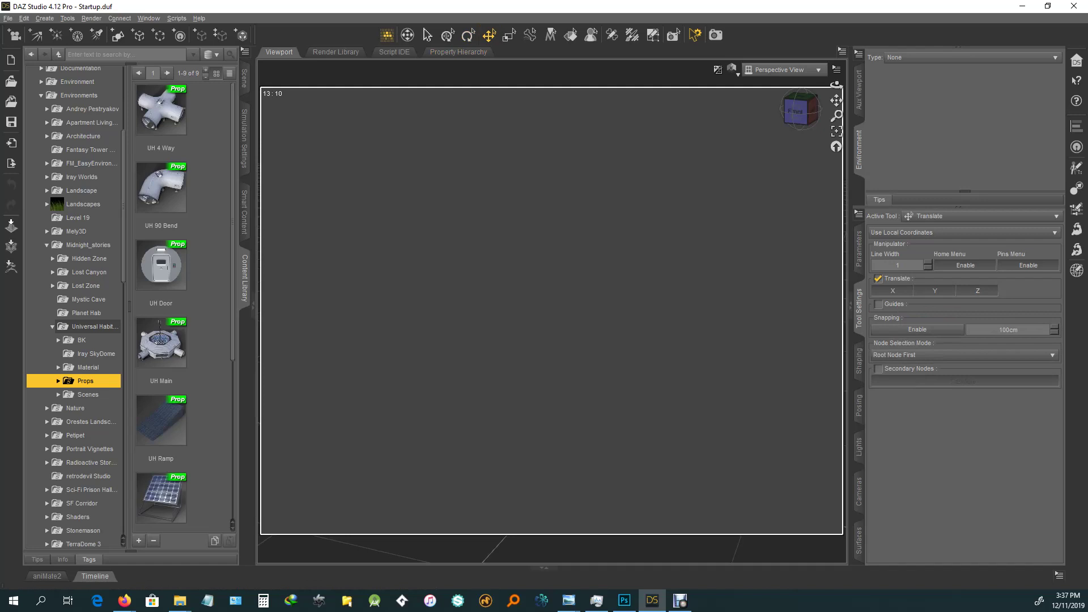
left_click(918, 330)
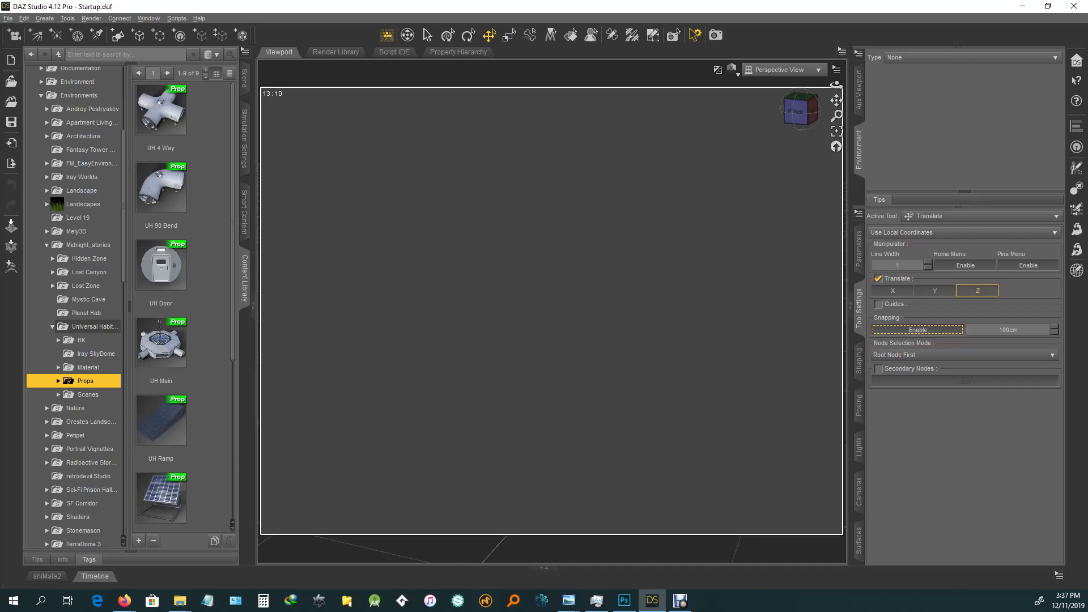
Step: Compare the snapping settings of the Rotate and Translate tools, leaving Translate active
left_click(468, 35)
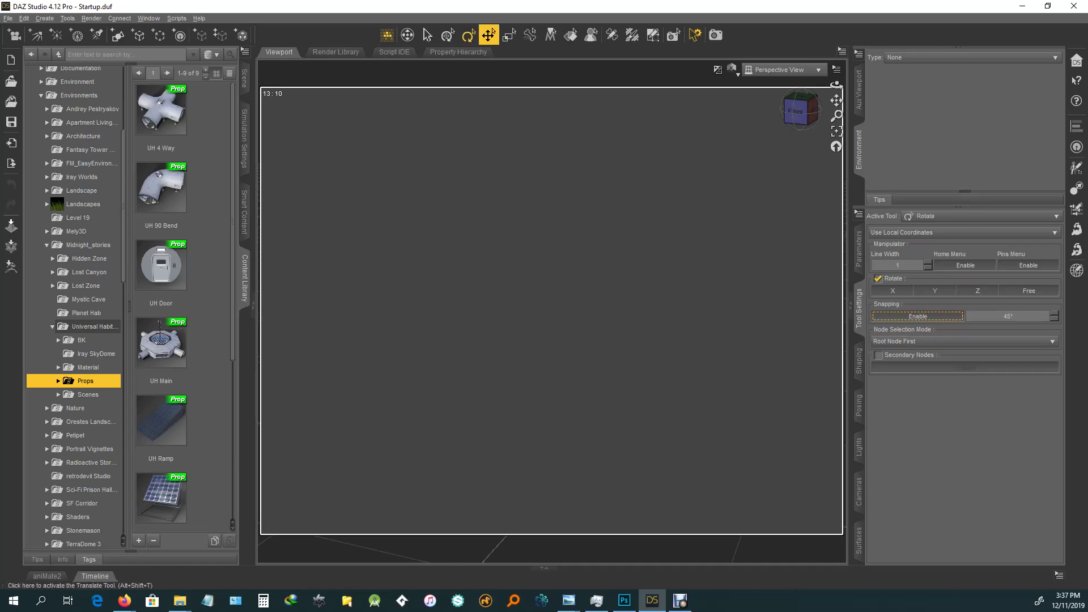
left_click(490, 34)
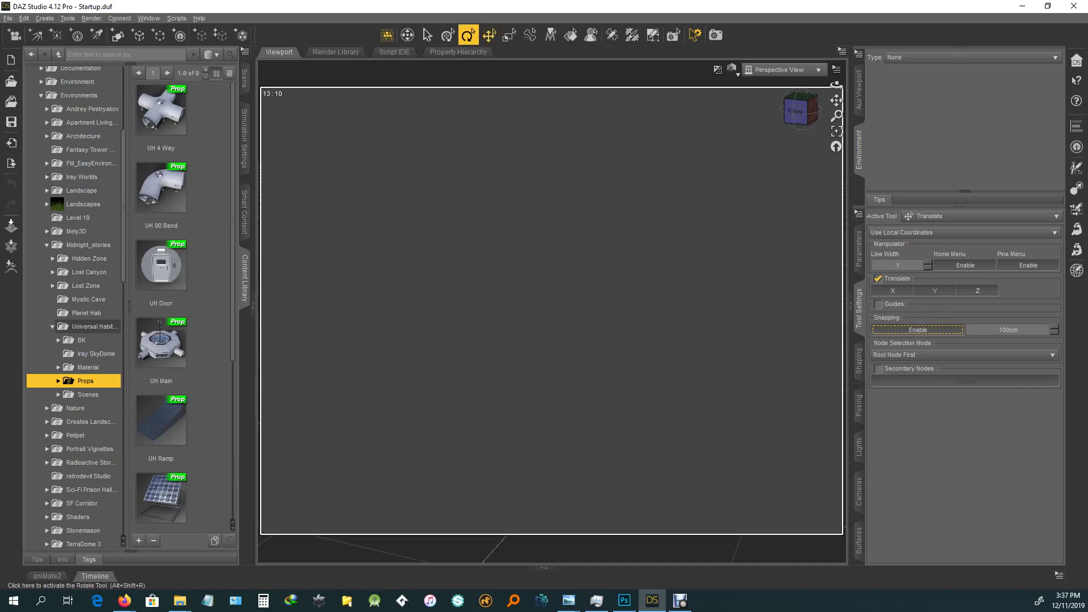
left_click(468, 35)
left_click(489, 34)
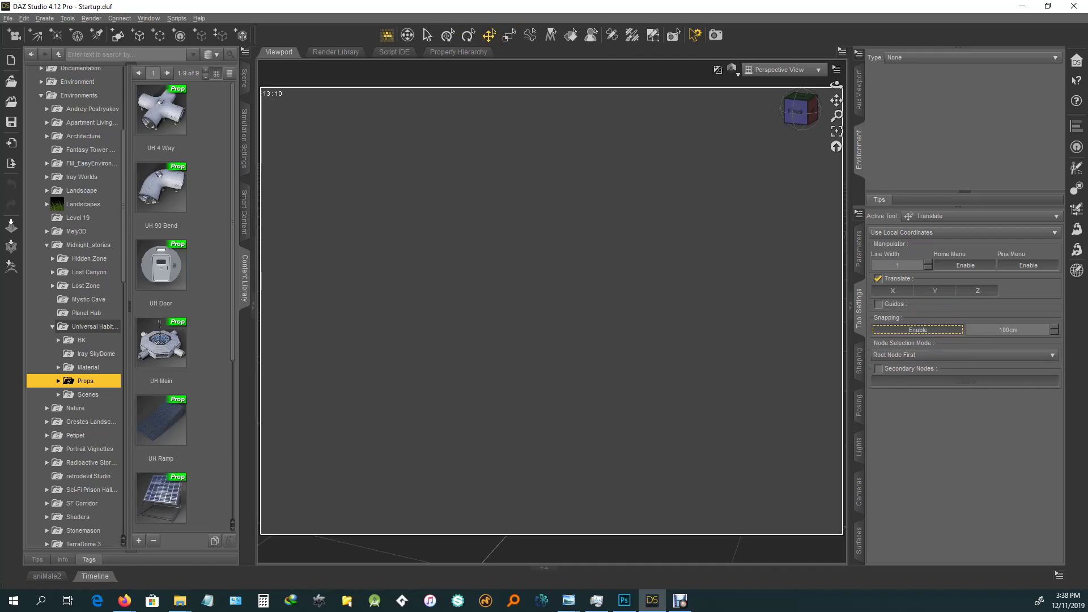
Step: Load the UH Main prop into the scene and frame the whole habitat from above
scroll(162, 357, "down", 8)
scroll(162, 357, "up", 8)
double_click(162, 343)
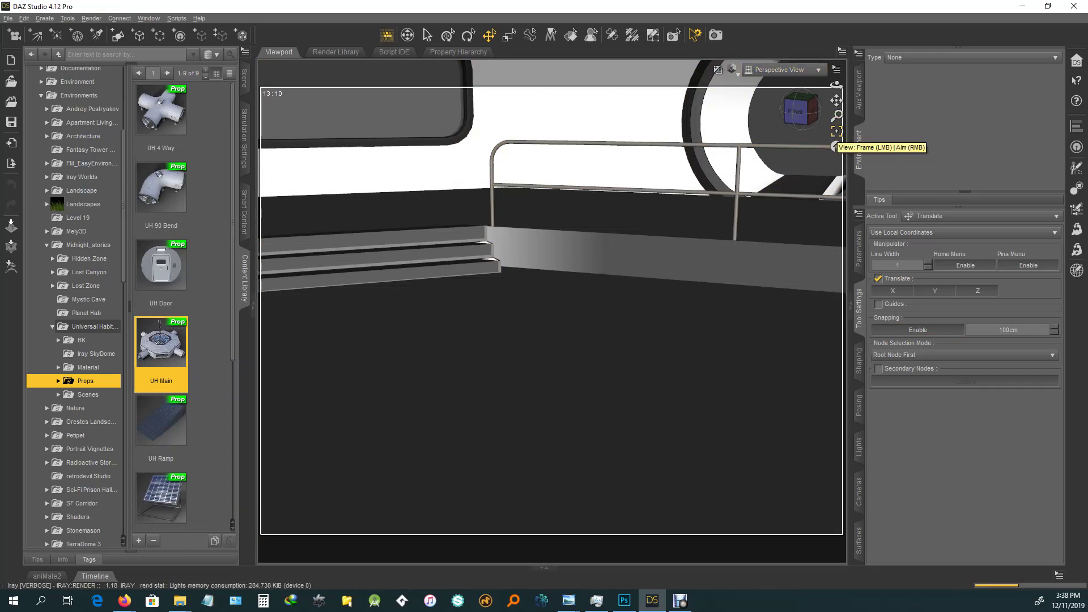
left_click(836, 131)
left_click_drag(837, 84, 853, 69)
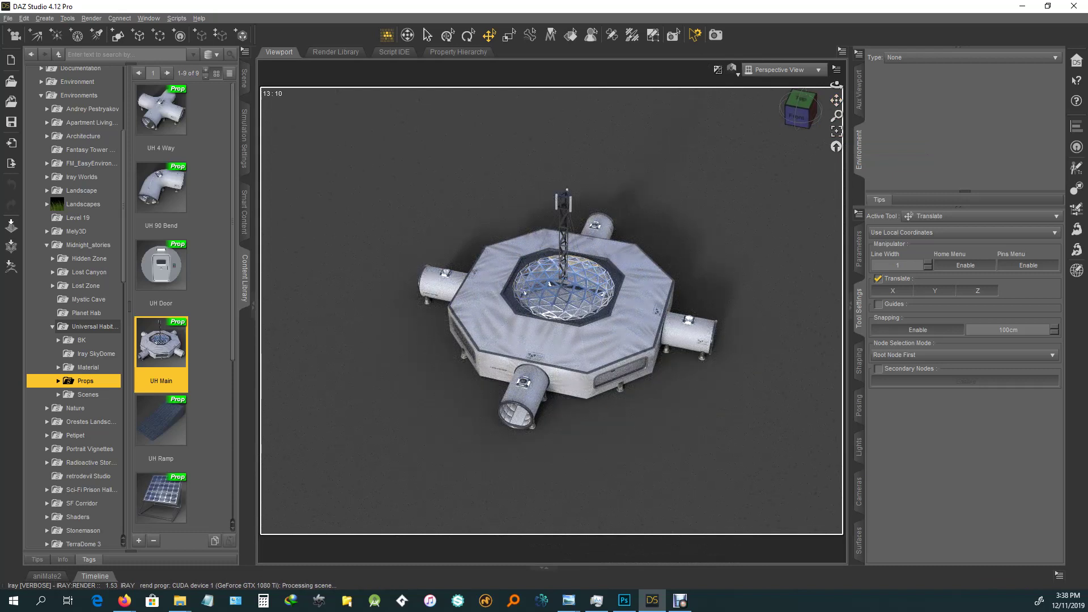
Step: Load the UH 90 Bend prop from the Universal Habitats props
scroll(161, 306, "down", 3)
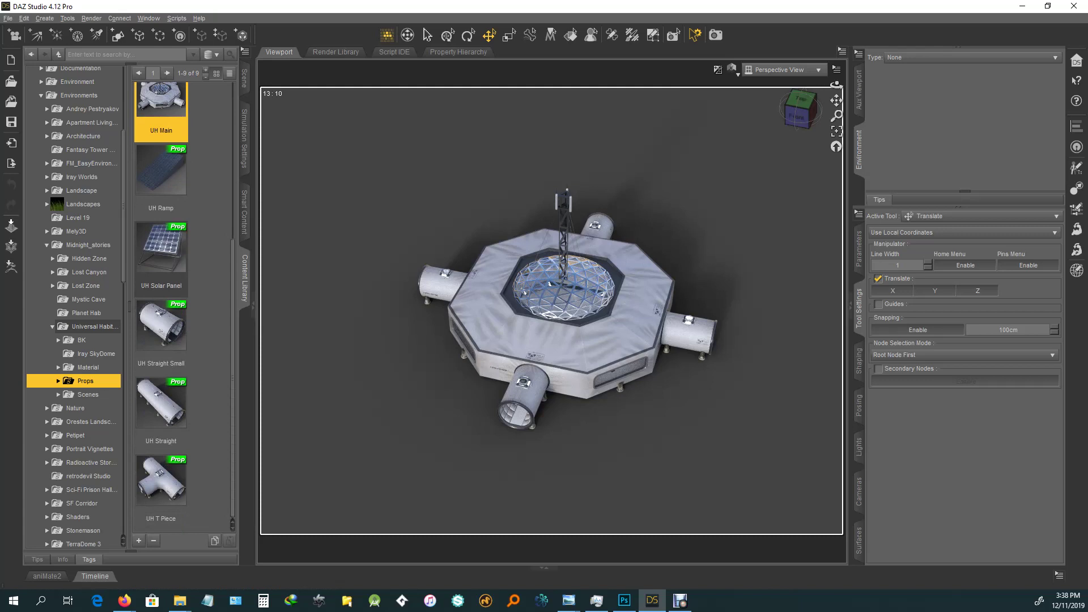
scroll(162, 306, "up", 3)
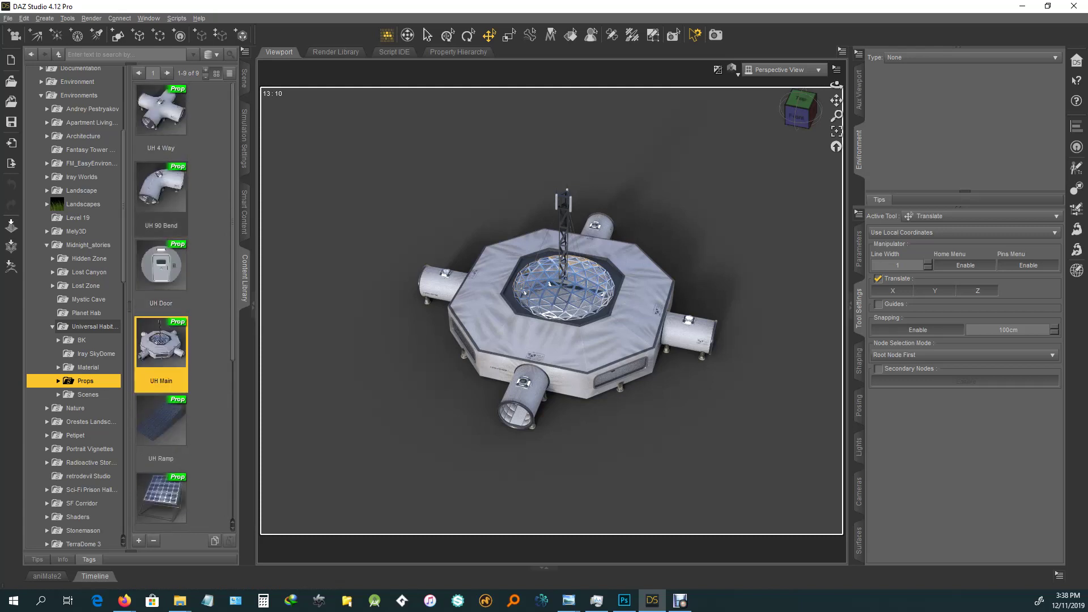
mouse_move(161, 187)
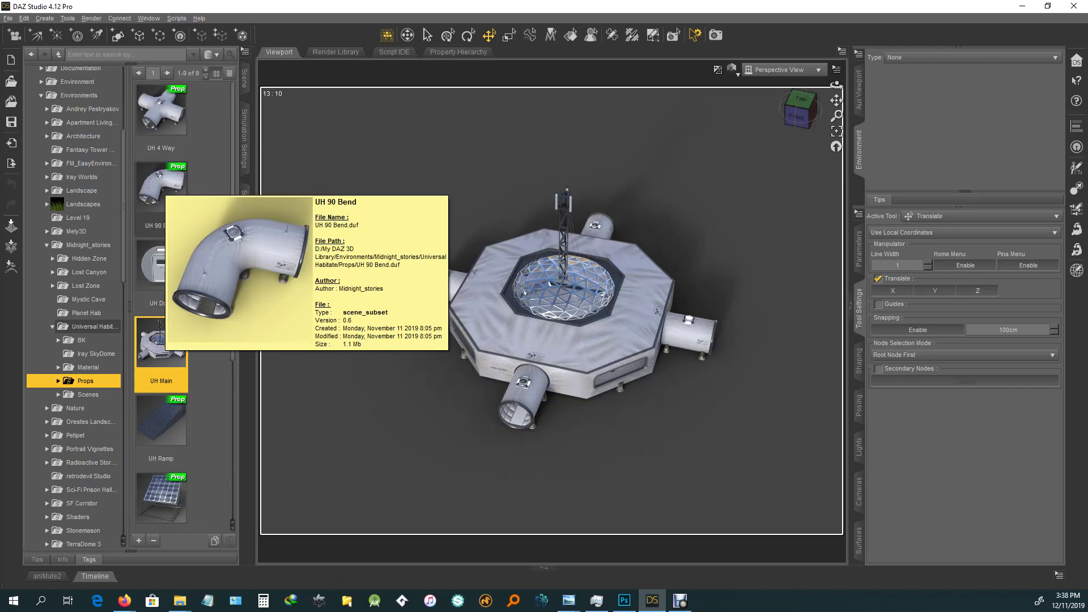
left_click(161, 187)
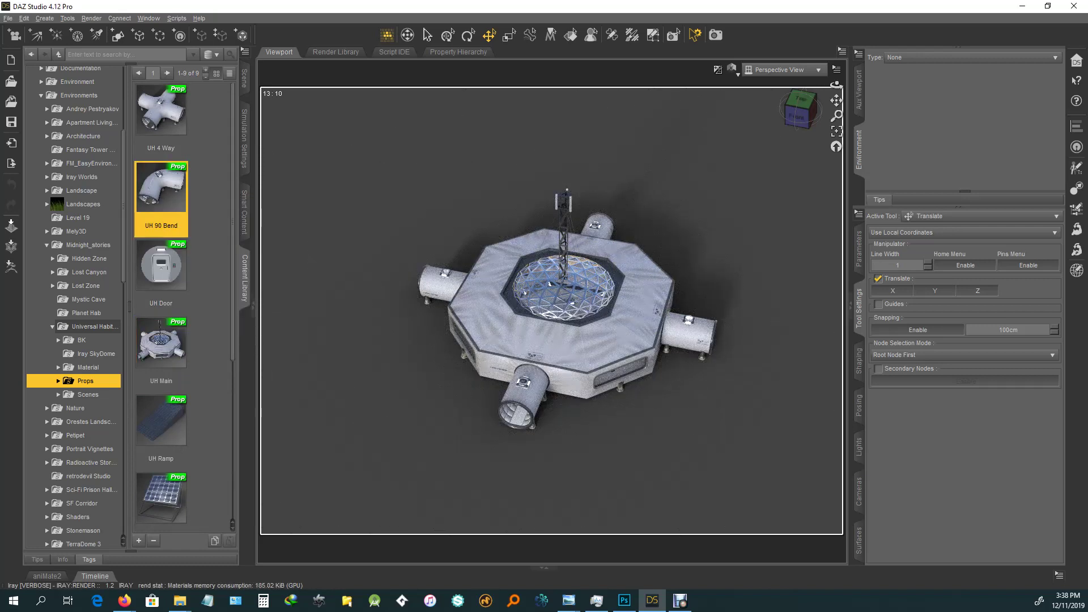
Step: Move the UH 90 Bend along its X axis out of the hub to join the end of the left tunnel
left_click(244, 78)
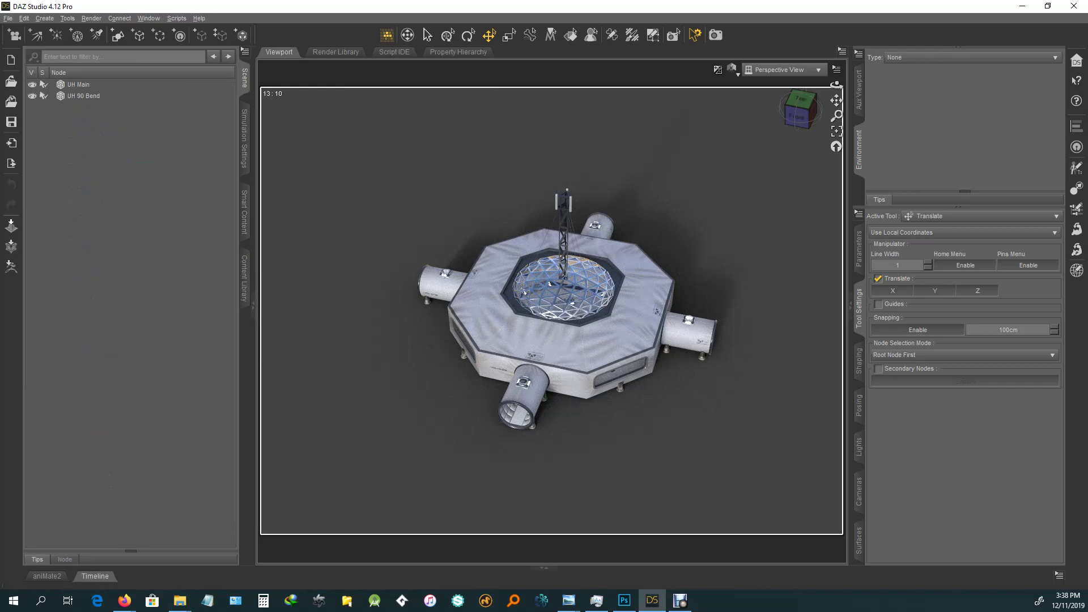
left_click(83, 96)
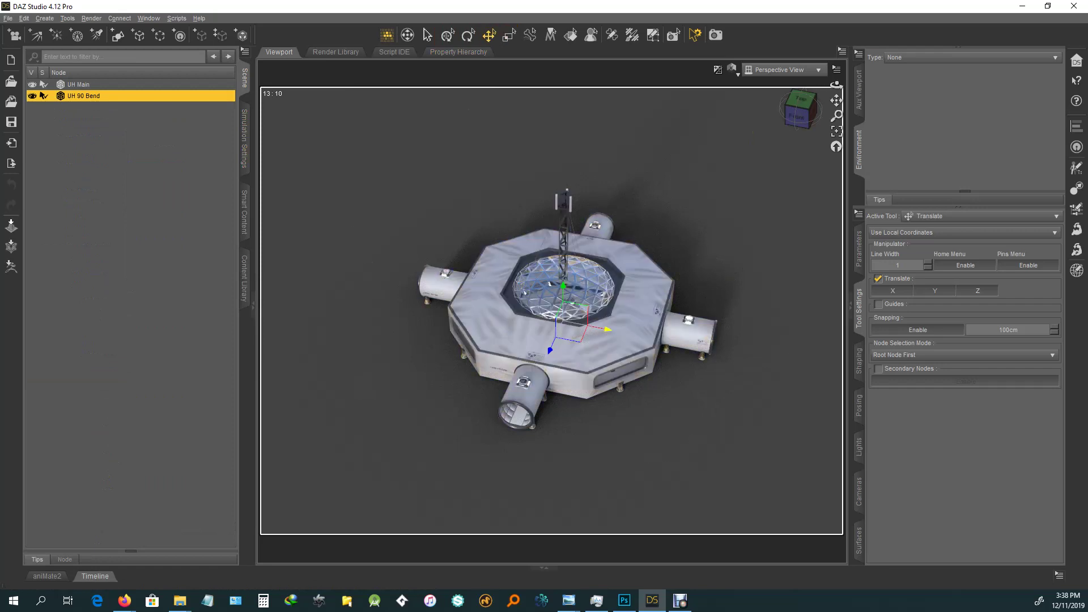
left_click_drag(608, 329, 423, 293)
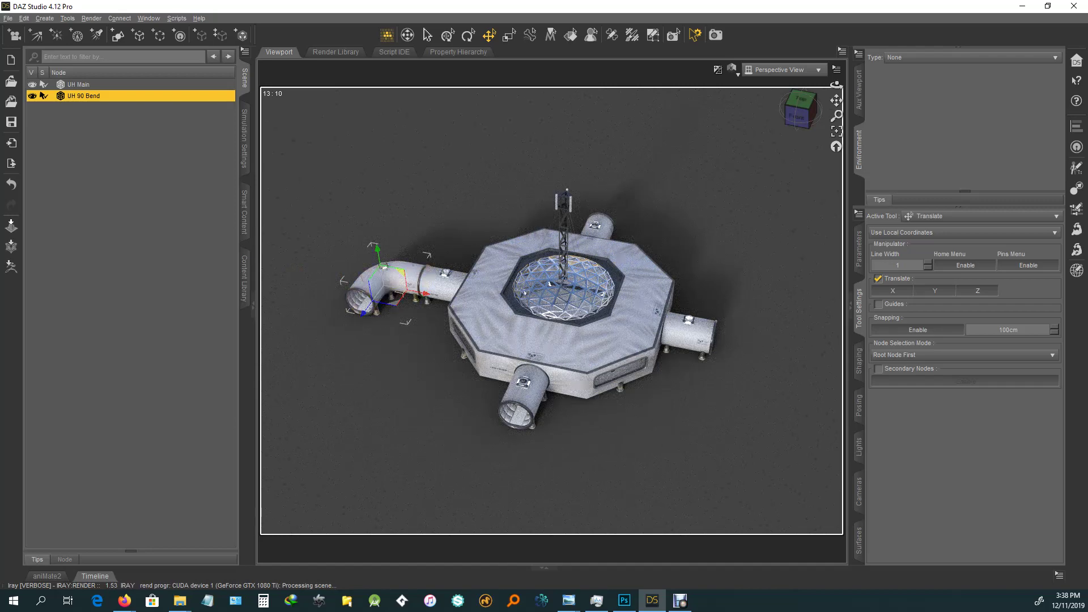
Step: Load the UH T Piece prop from the Universal Habitats props
left_click_drag(801, 111, 811, 121)
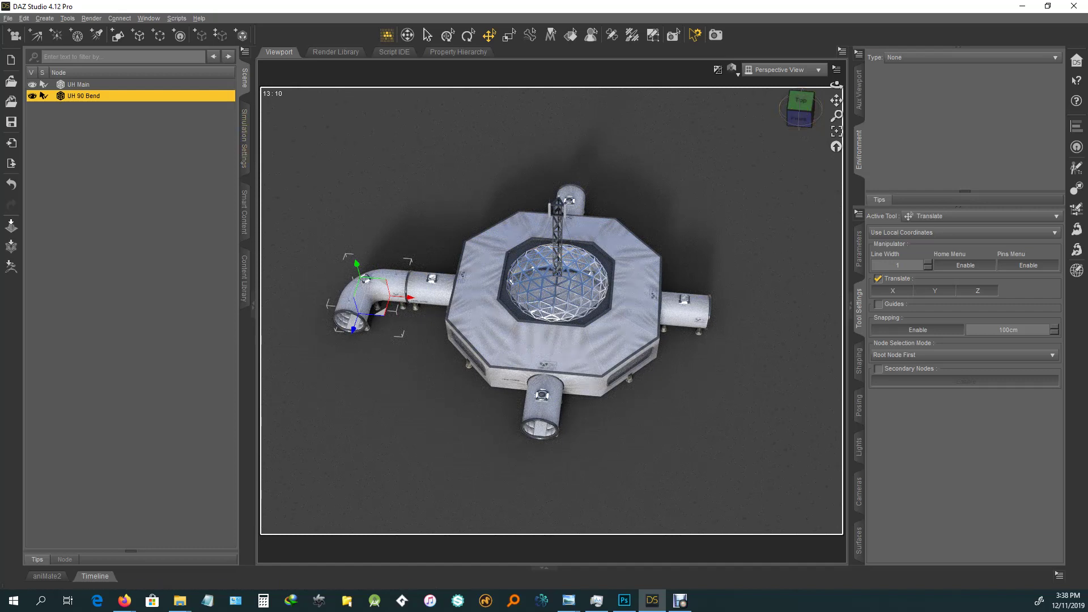
left_click(244, 279)
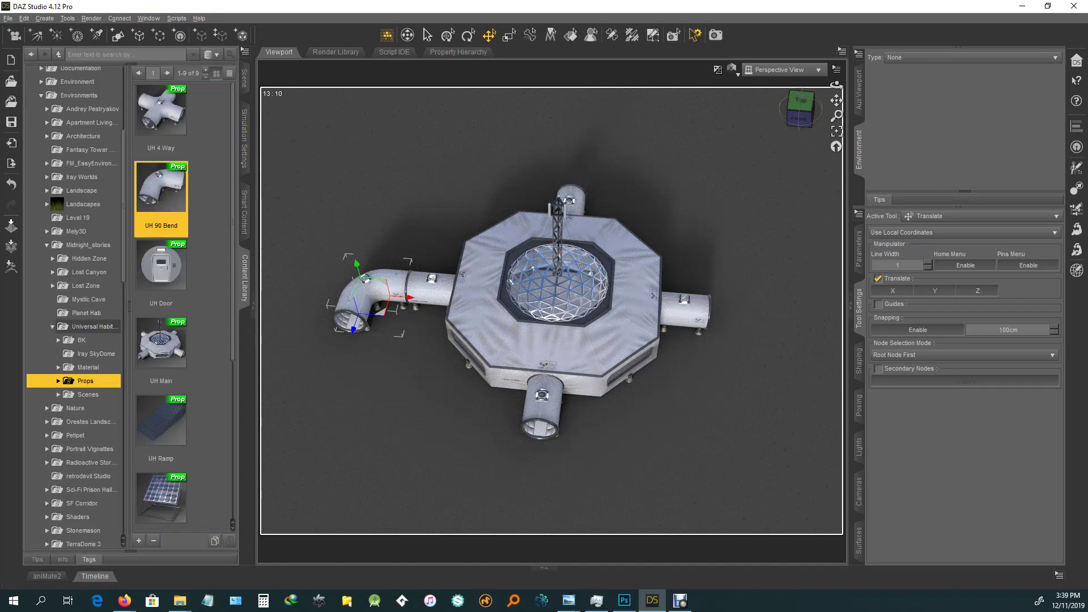
scroll(162, 301, "down", 3)
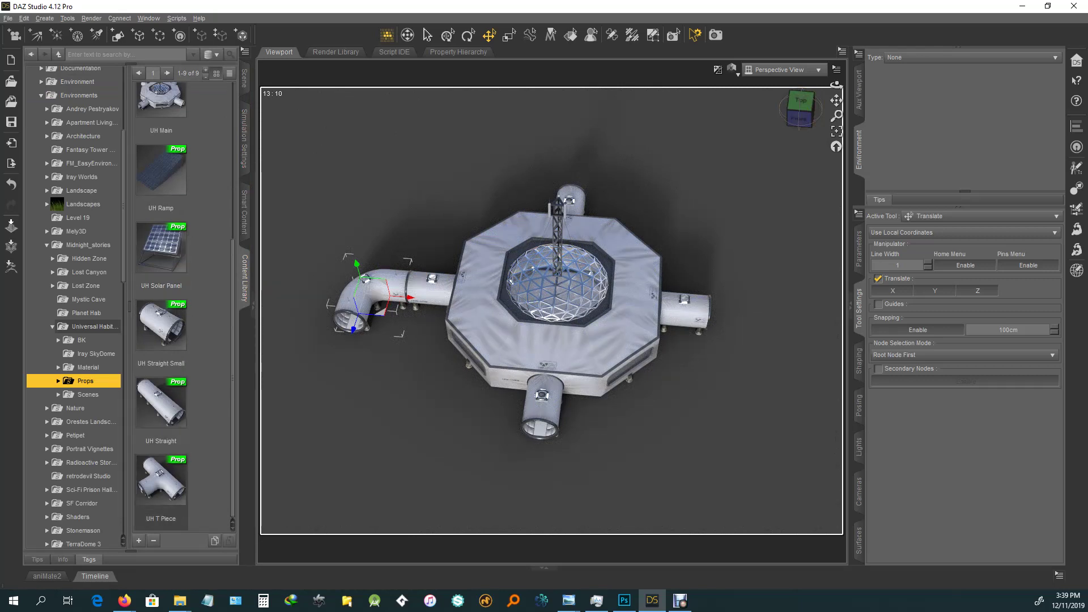
double_click(161, 482)
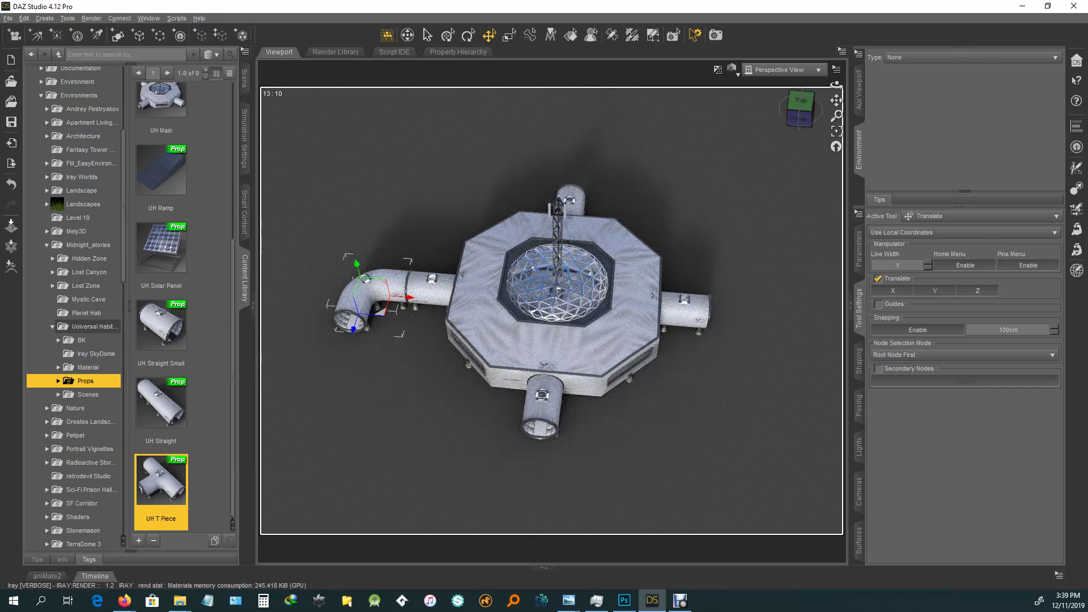
Step: Move the UH T Piece along its X axis to just beyond the end of the hub's right tunnel
left_click(244, 79)
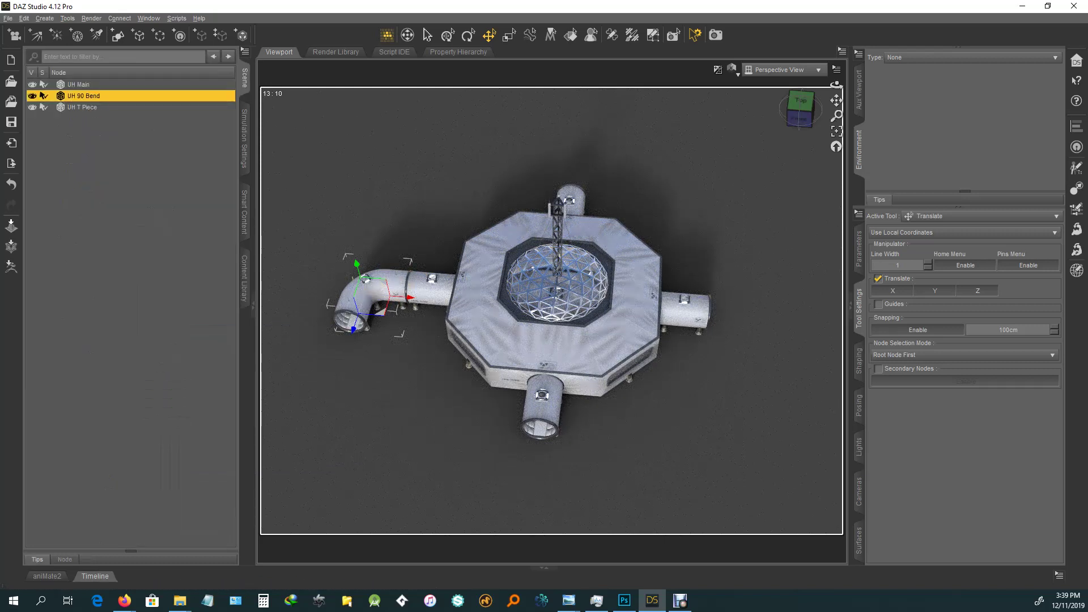
left_click(82, 107)
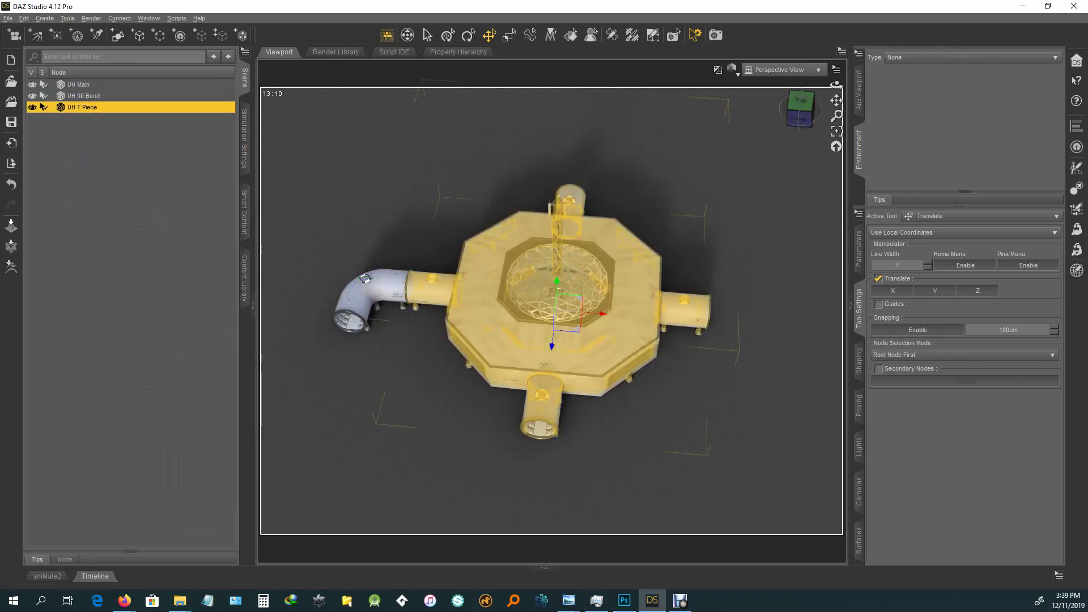
left_click_drag(604, 314, 812, 331)
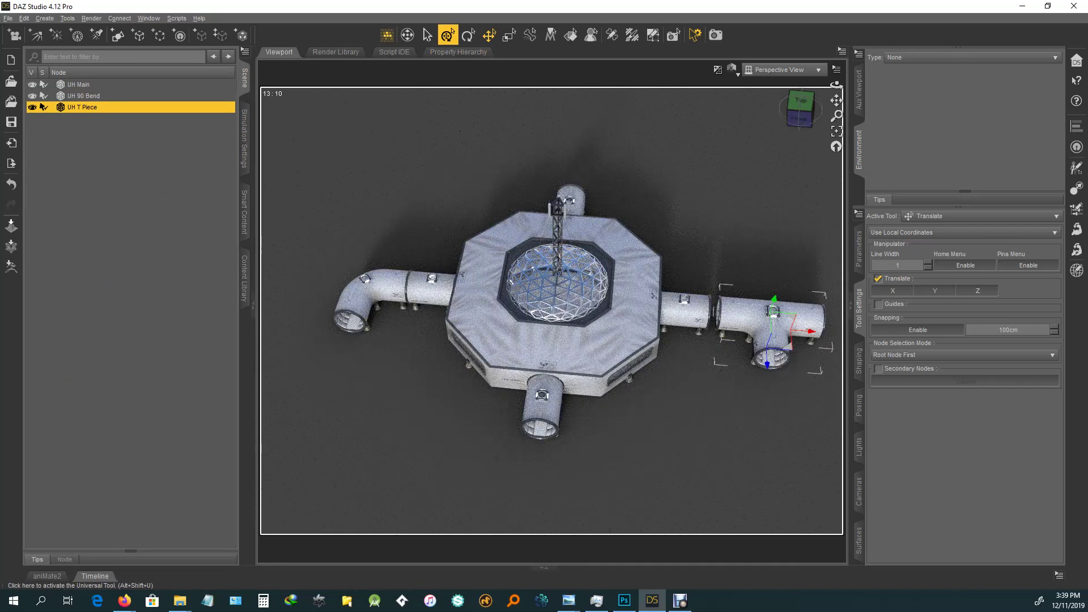
Step: Rotate the UH T Piece 90° about its vertical axis and slide its stem against the hub's right tunnel
left_click(468, 35)
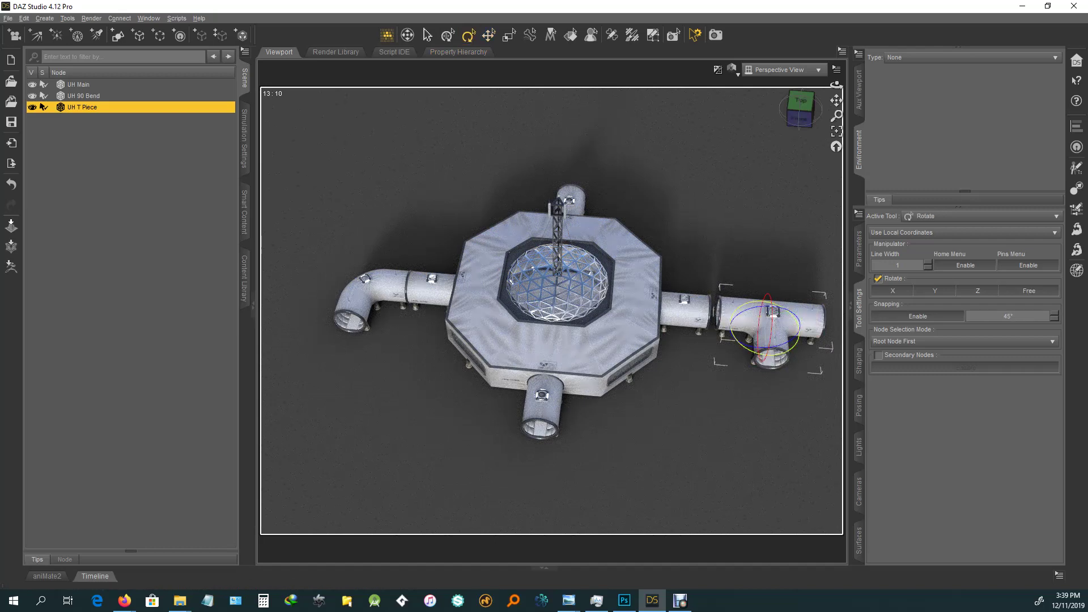
left_click_drag(767, 356, 768, 355)
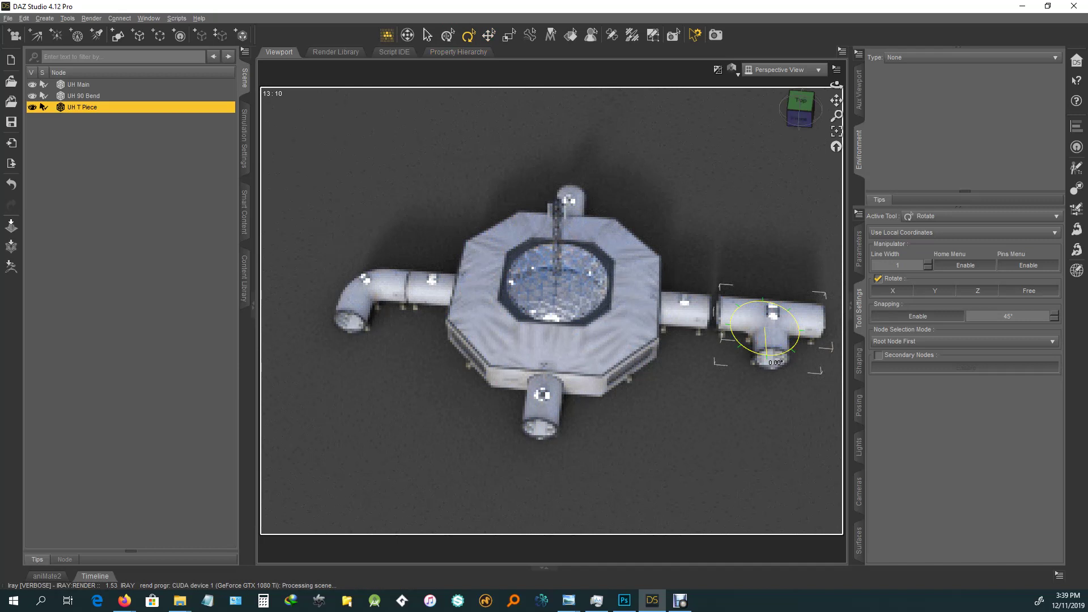
left_click_drag(767, 355, 730, 326)
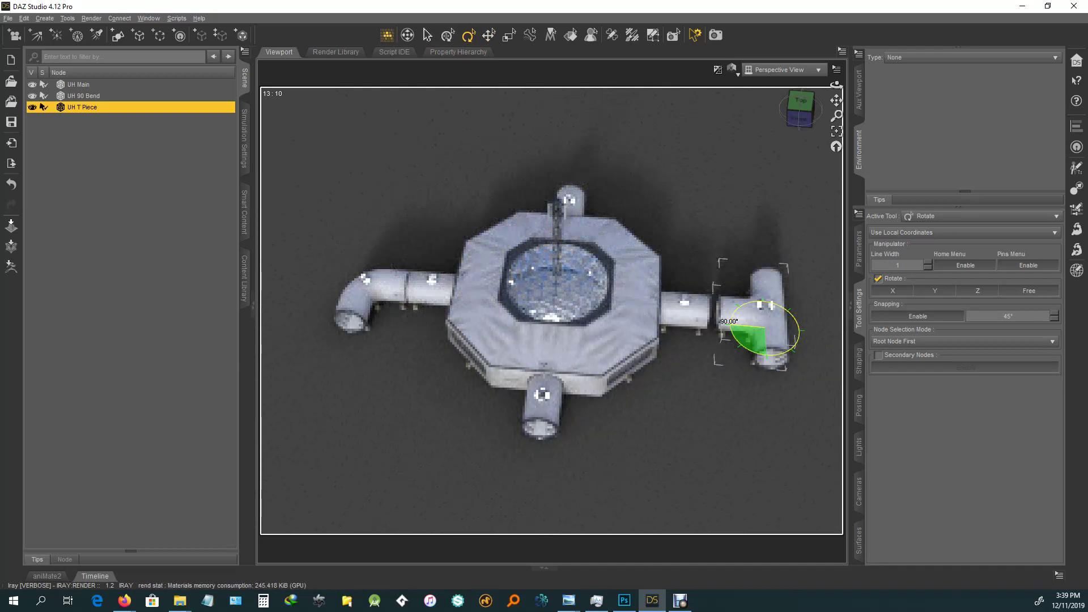
left_click_drag(728, 321, 728, 321)
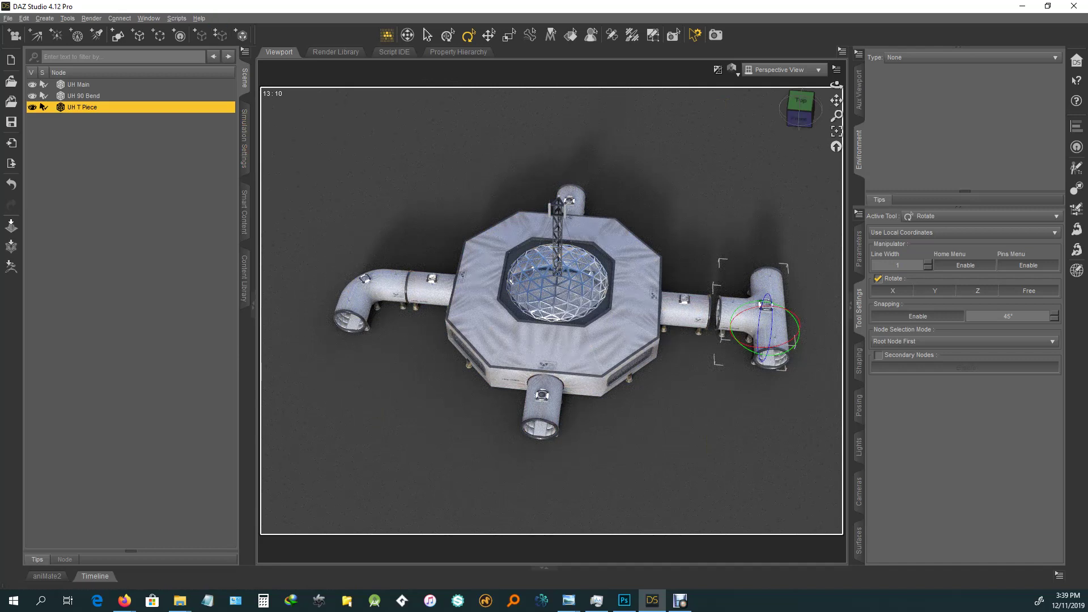
left_click(488, 35)
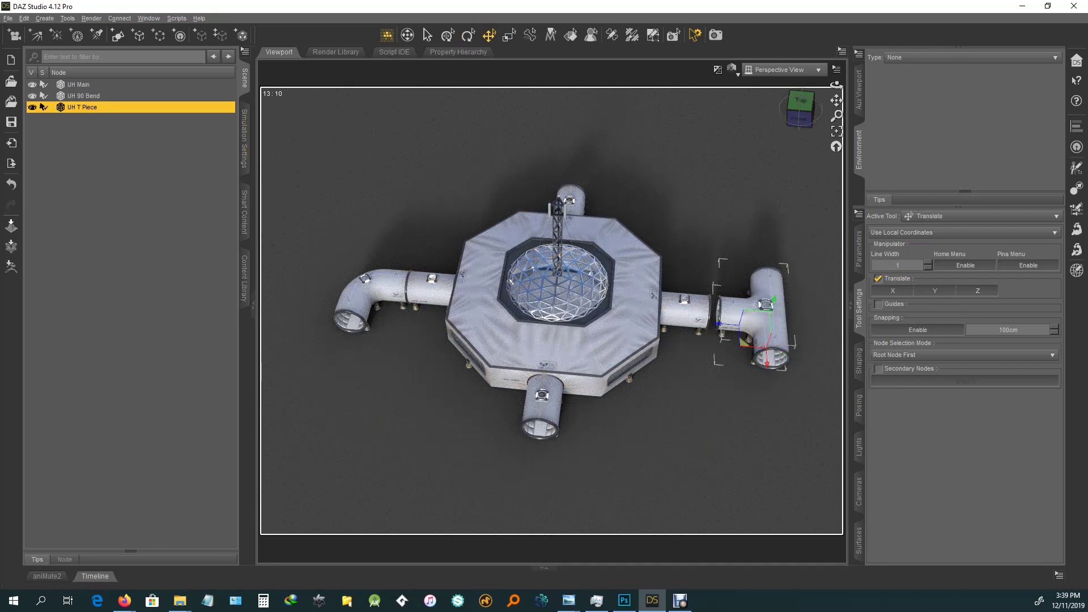
left_click_drag(718, 324, 707, 323)
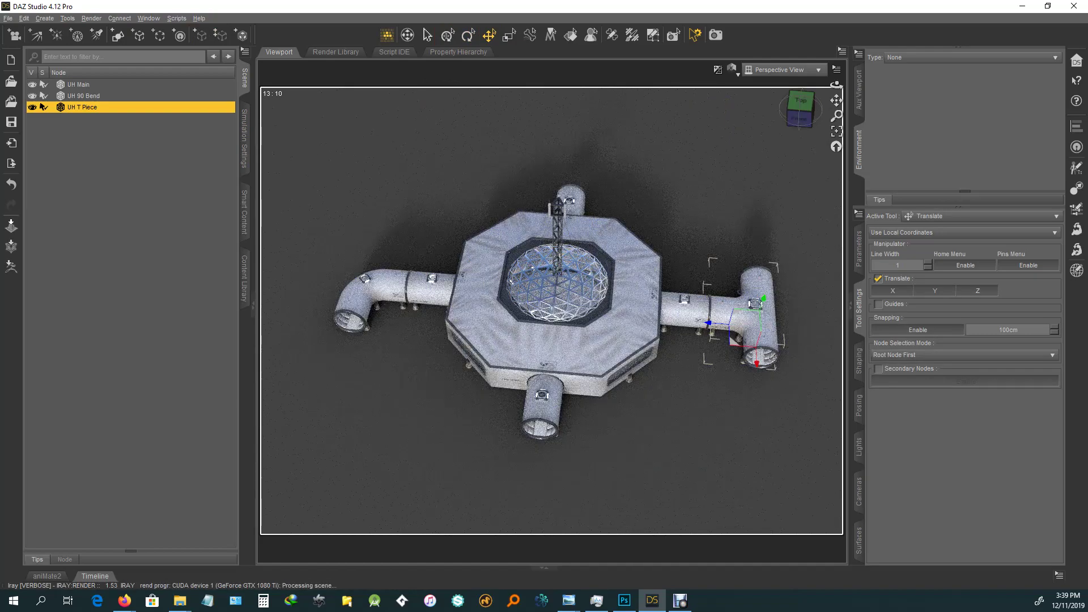
Step: Load the UH Door prop from the Universal Habitats props
mouse_move(837, 85)
left_mouse_down()
mouse_move(749, 92)
mouse_move(851, 101)
mouse_move(822, 85)
left_mouse_up()
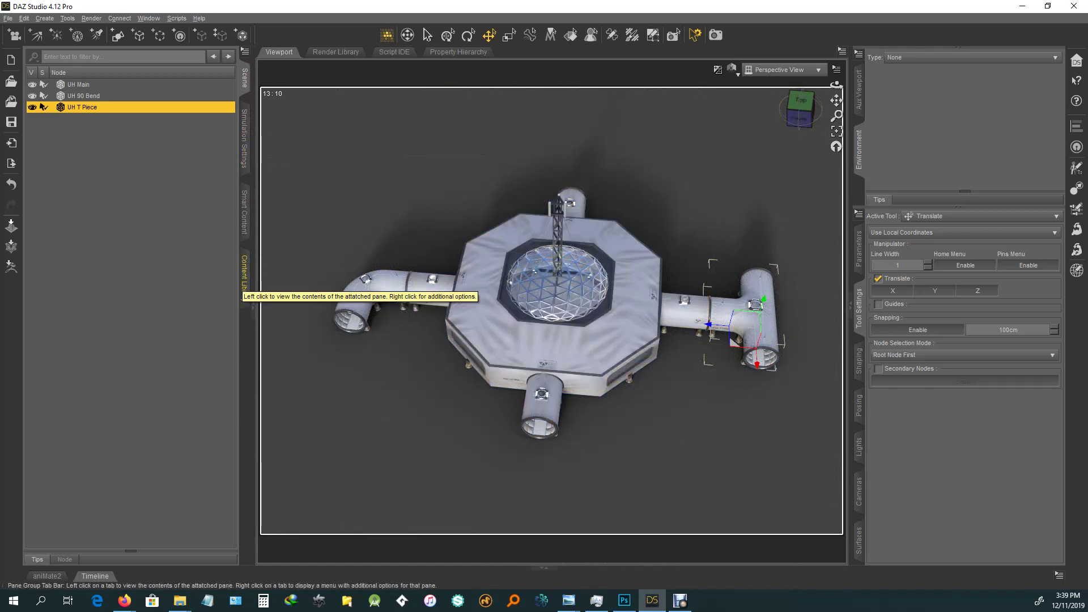
left_click(244, 283)
scroll(161, 306, "up", 3)
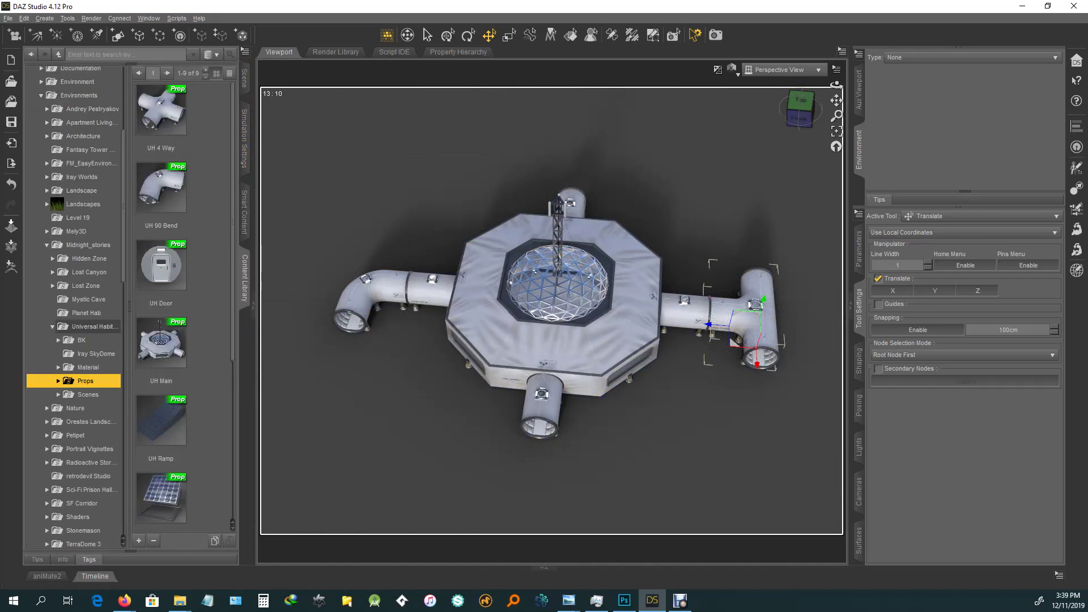
double_click(161, 271)
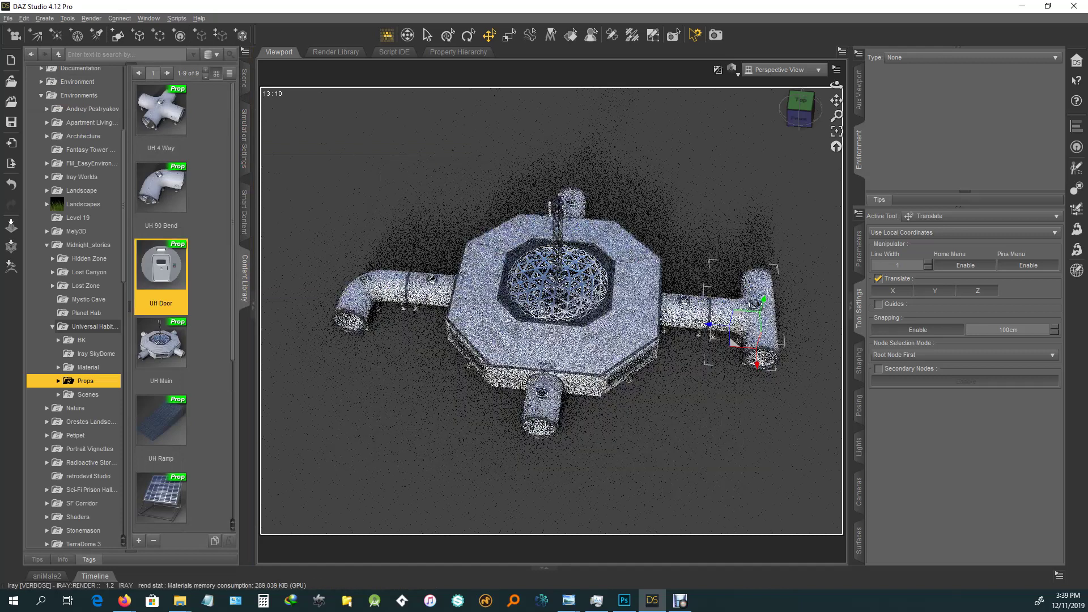
Step: Move the UH Door about 1500 cm along its Z axis onto the end of the hub's front tunnel
left_click(244, 78)
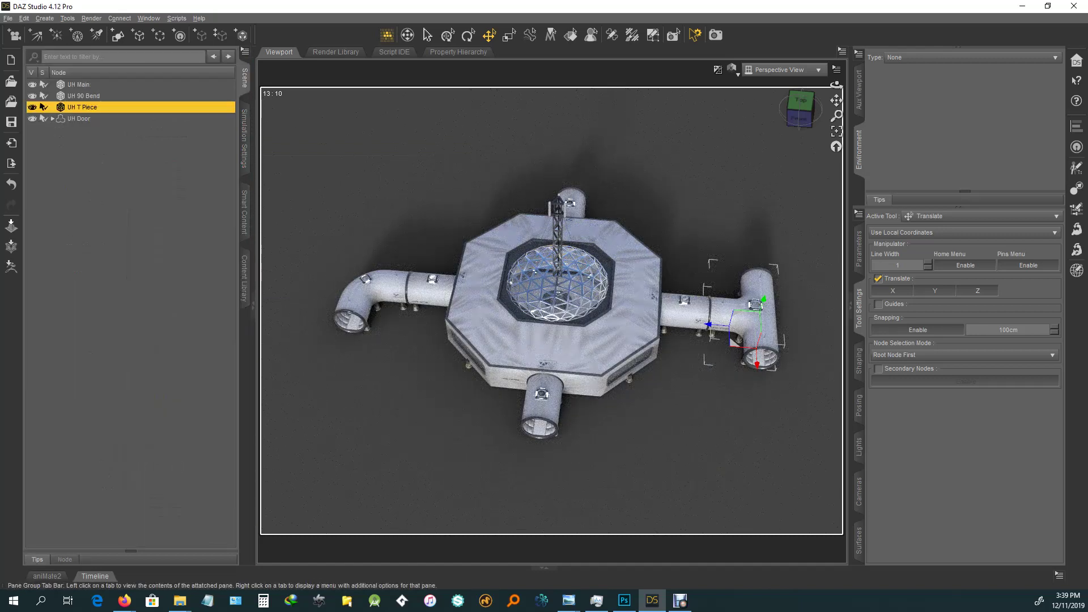
left_click(79, 119)
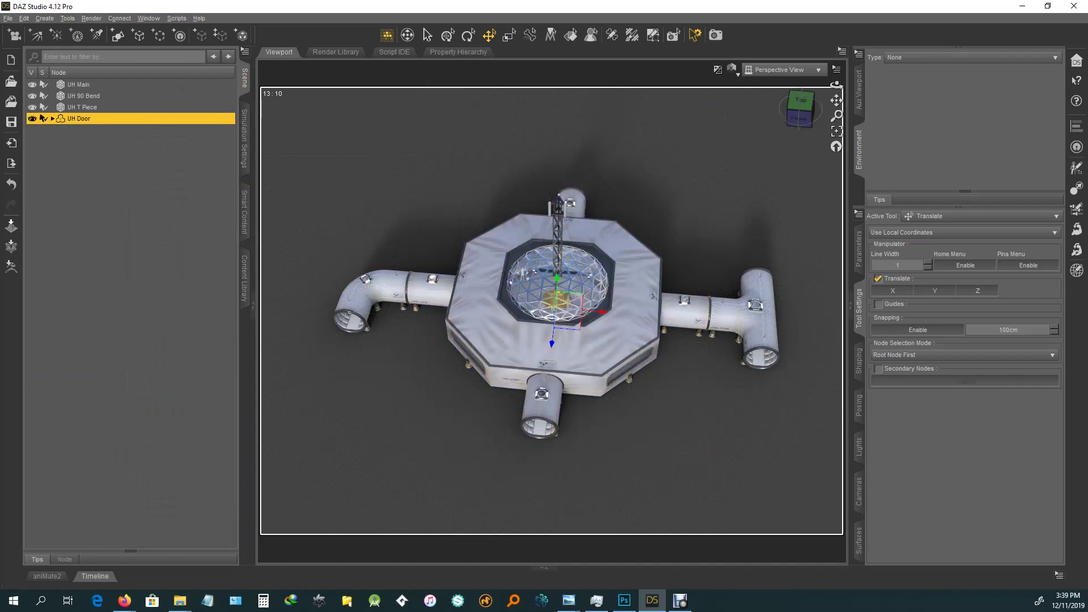
left_click_drag(552, 343, 538, 440)
left_click_drag(510, 363, 505, 400)
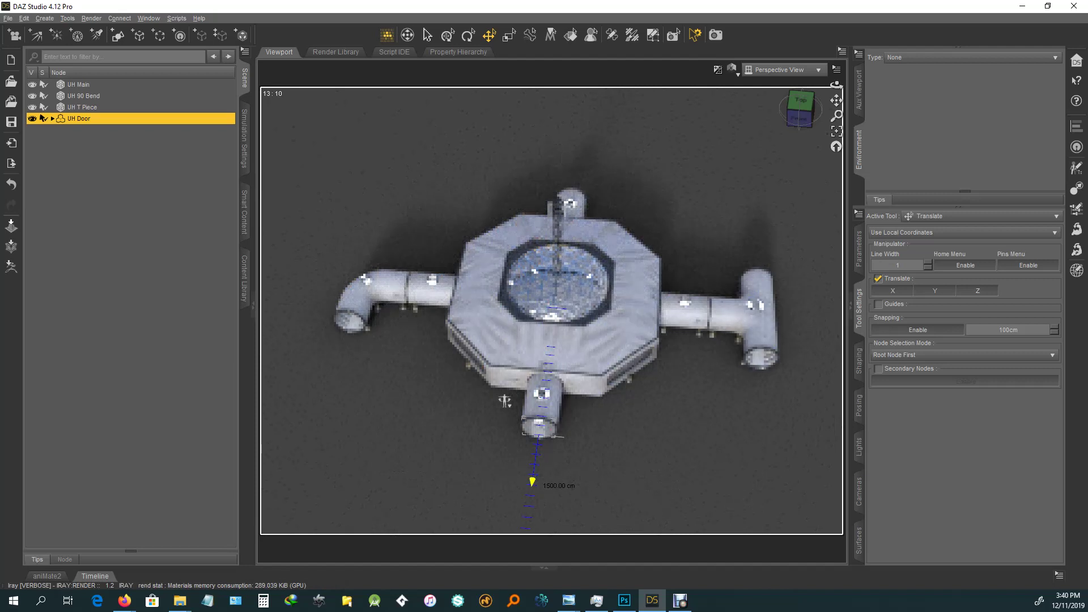
Step: Duplicate the UH Door and place UH Door (2) on the front opening of the T Piece
left_click(799, 118)
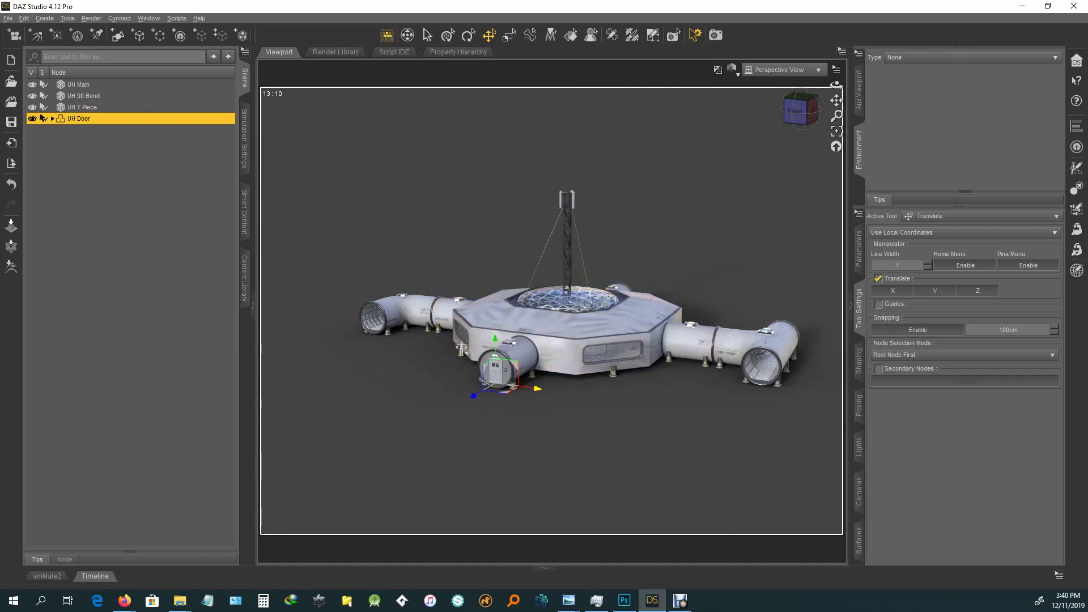
key("ctrl+d")
left_click(84, 130)
mouse_move(462, 349)
left_mouse_down()
mouse_move(695, 373)
mouse_move(728, 389)
mouse_move(714, 387)
mouse_move(738, 347)
left_mouse_up()
left_click_drag(766, 392, 808, 386)
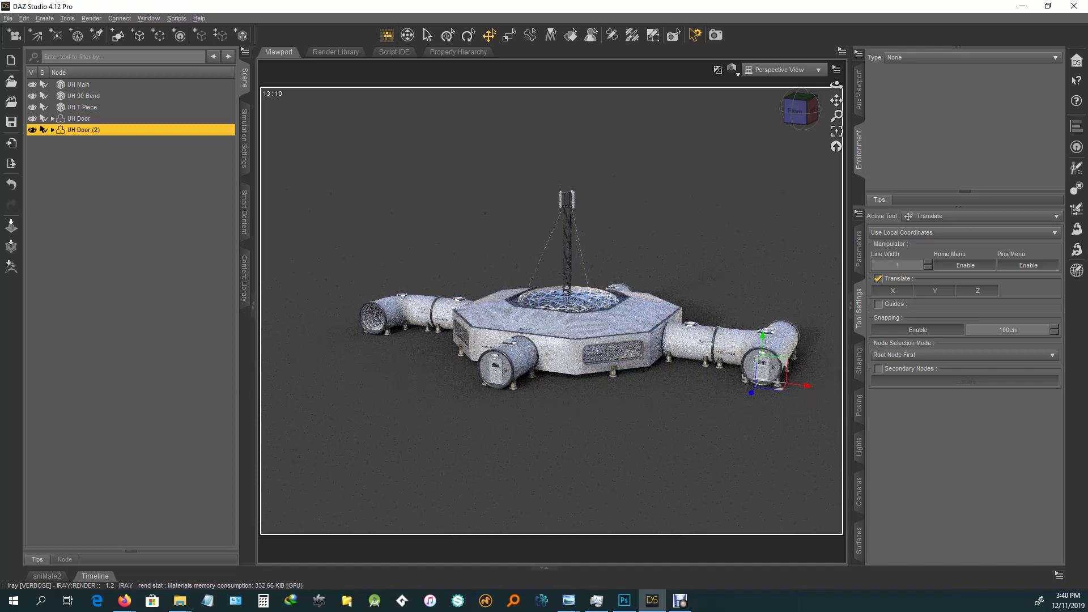
Step: Duplicate the front tunnel's UH Door again and move the original onto the open end of the 90 Bend
left_click(462, 347)
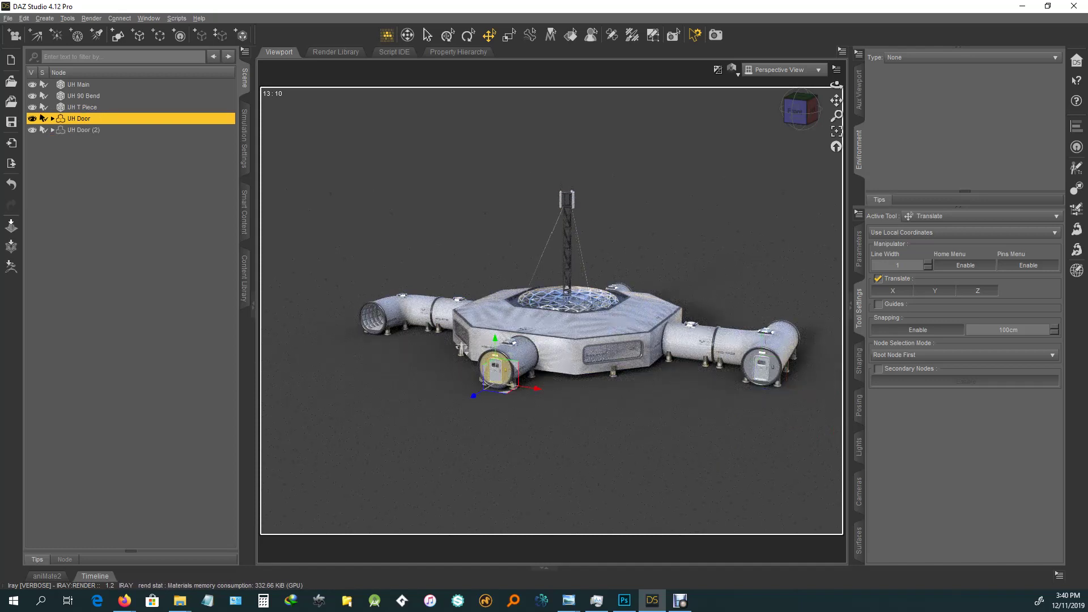
key("ctrl+d")
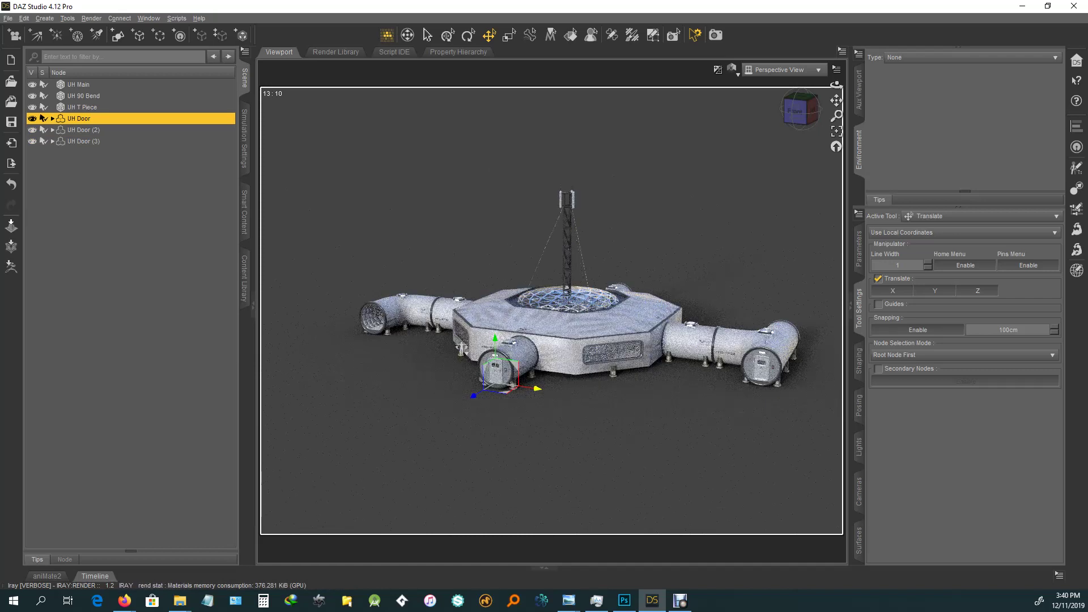
left_click_drag(462, 348, 295, 368)
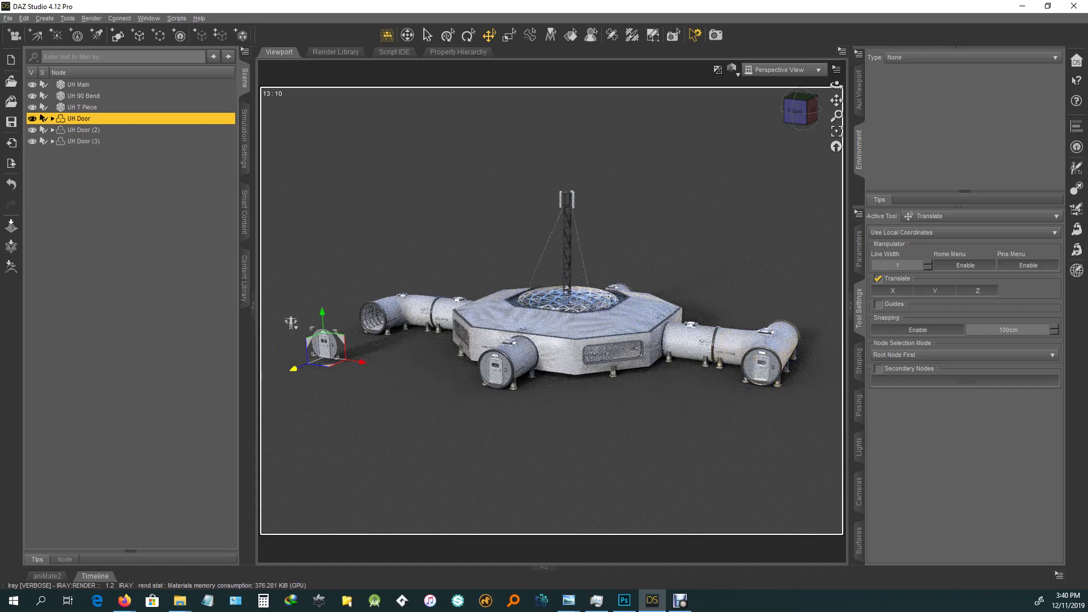
left_click_drag(291, 322, 349, 300)
left_click_drag(358, 344, 362, 342)
left_click_drag(355, 297, 347, 296)
left_click_drag(419, 336, 412, 335)
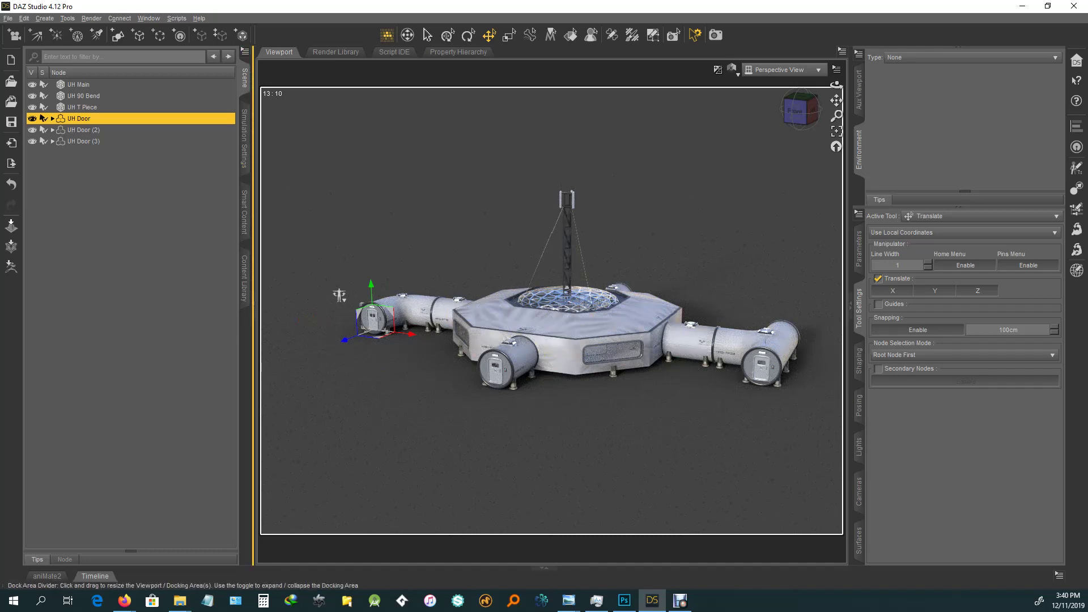
Step: Load the UH Ramp prop and move it in front of the door on the hub's front tunnel
left_click(244, 278)
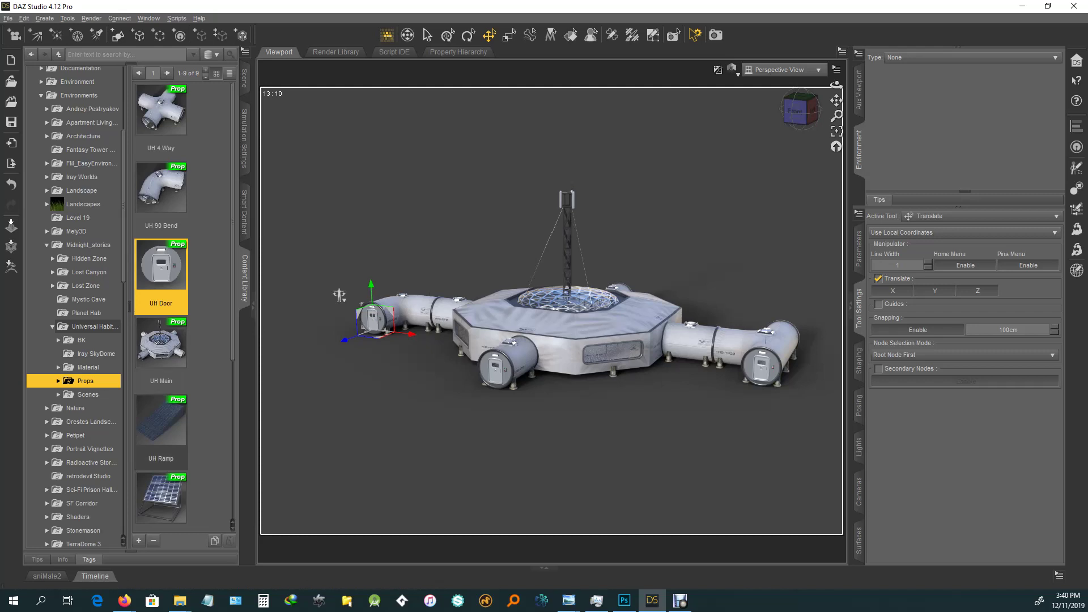
left_click_drag(161, 422, 397, 193)
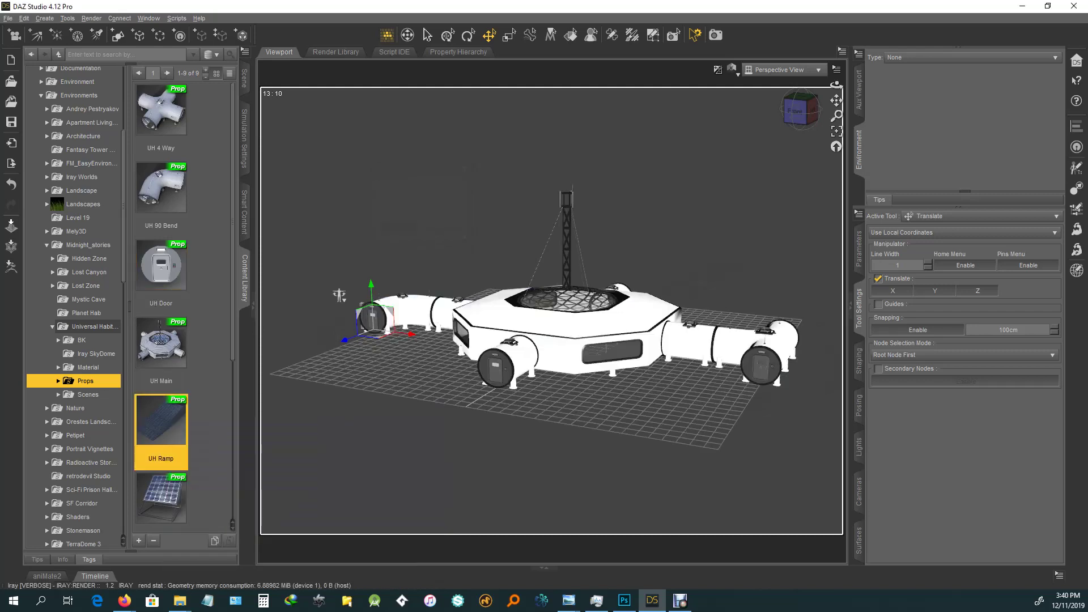
left_click(244, 78)
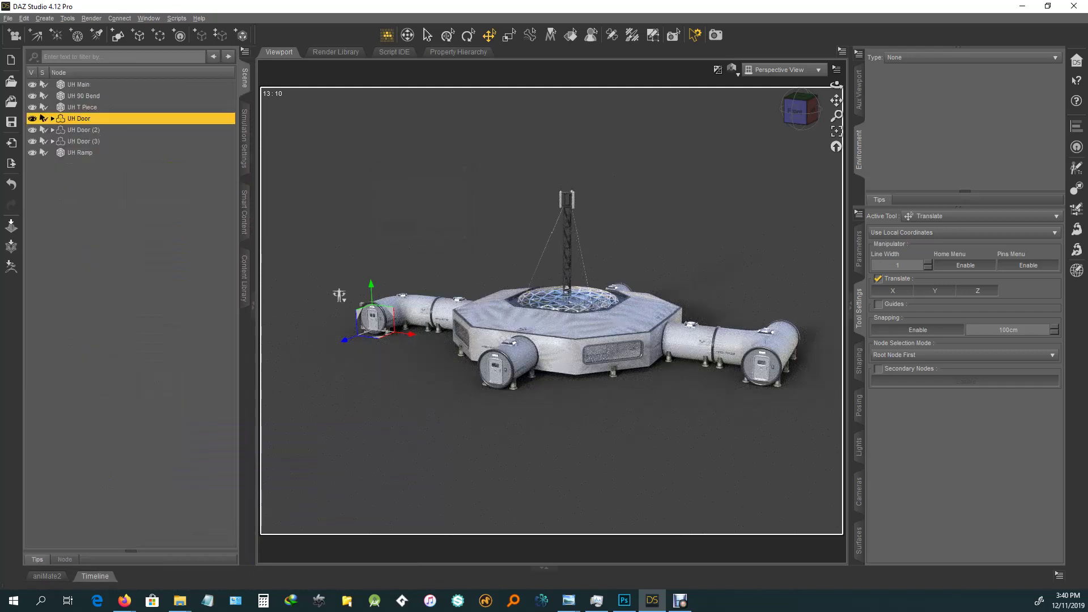
left_click(80, 152)
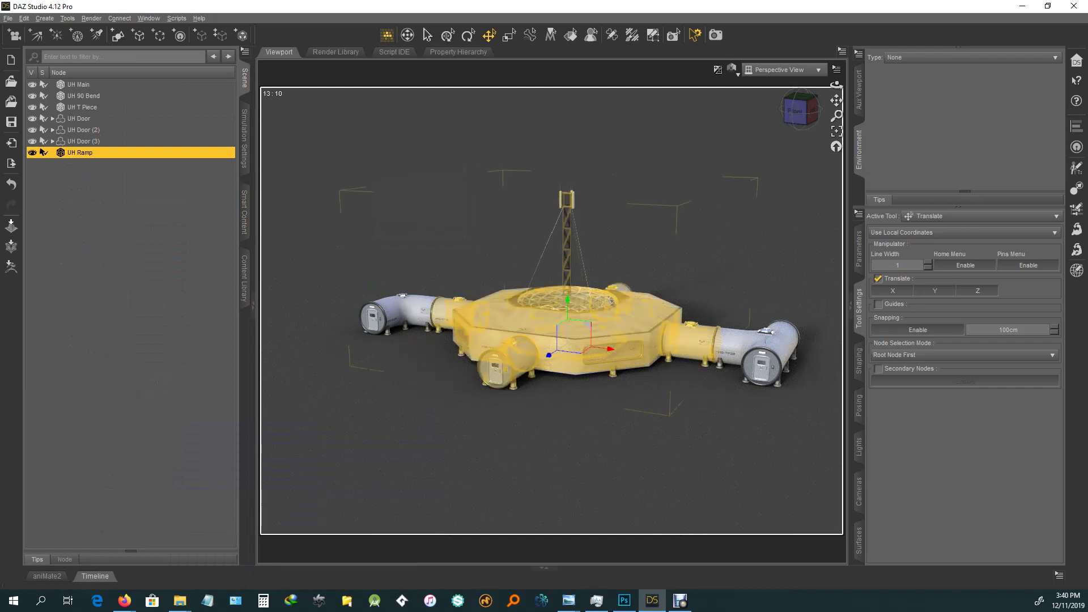
mouse_move(481, 398)
left_mouse_down()
mouse_move(455, 414)
mouse_move(468, 405)
left_mouse_up()
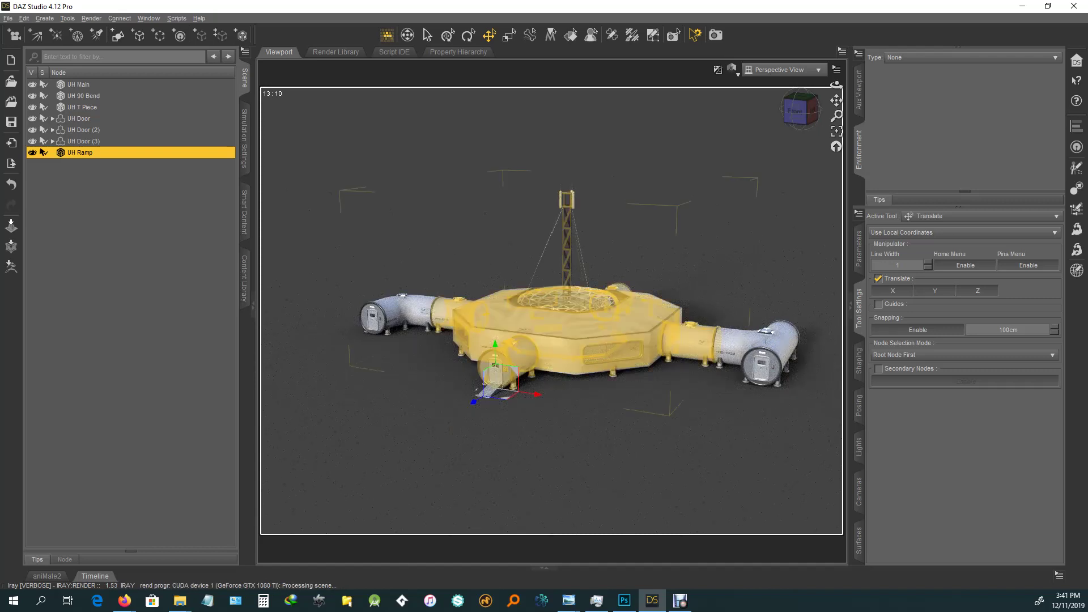
Step: Duplicate the UH Ramp, placing the original at the T Piece's door and UH Ramp (2) at the 90 Bend's door
key("ctrl+d")
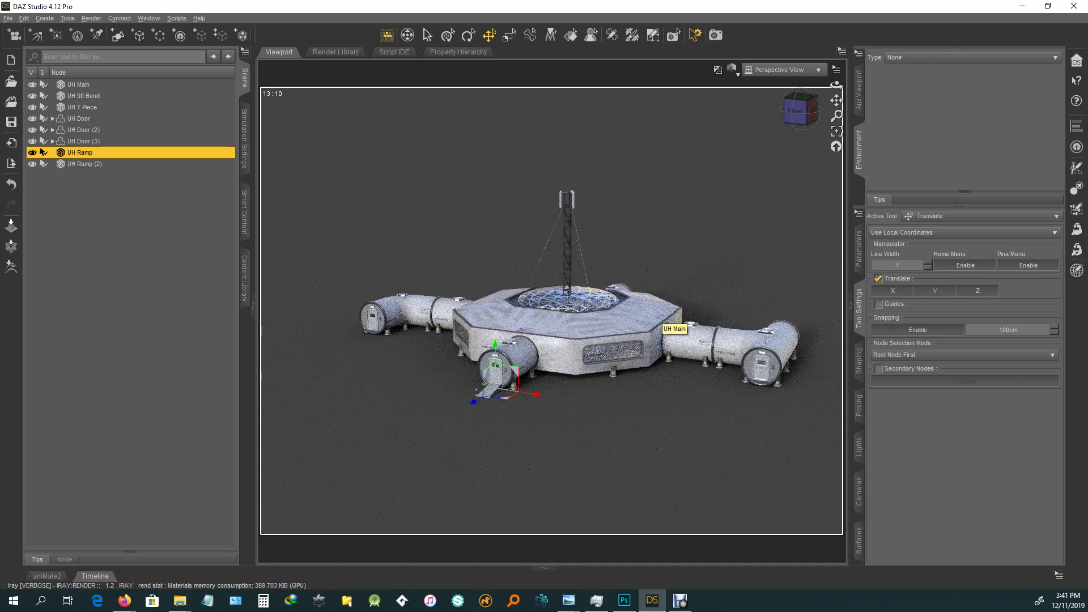
left_click_drag(496, 388, 781, 394)
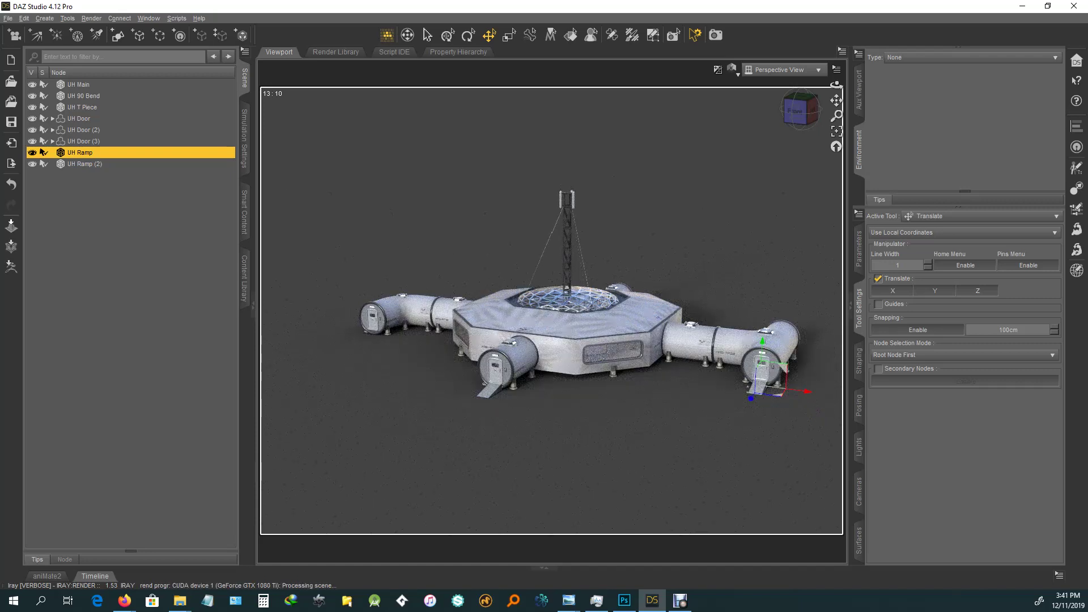
left_click(490, 390)
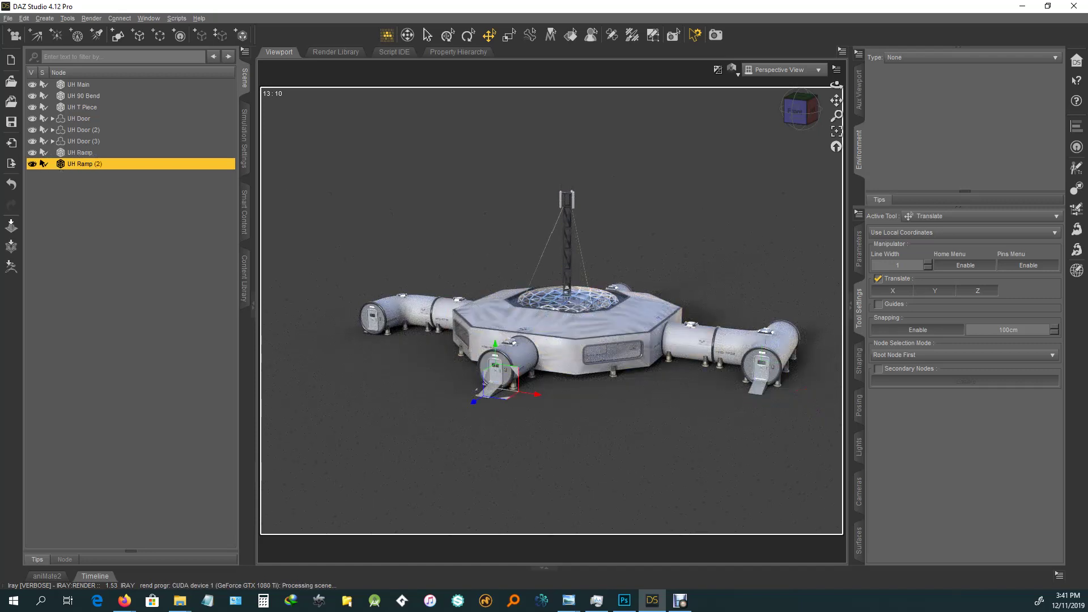
left_click_drag(536, 394, 354, 366)
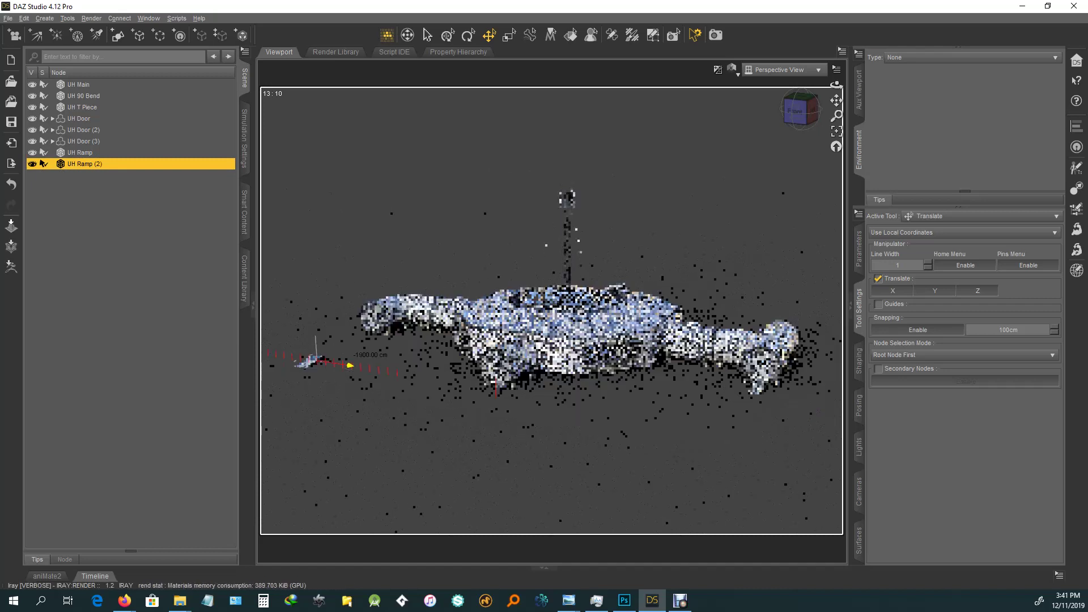
left_click_drag(285, 372, 346, 348)
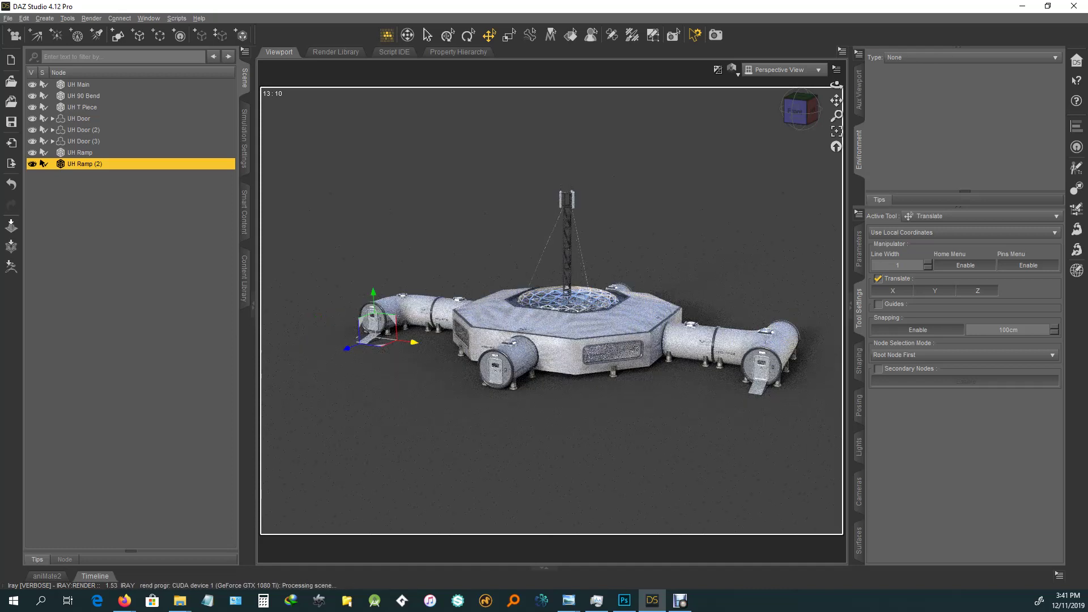
left_click_drag(415, 342, 415, 342)
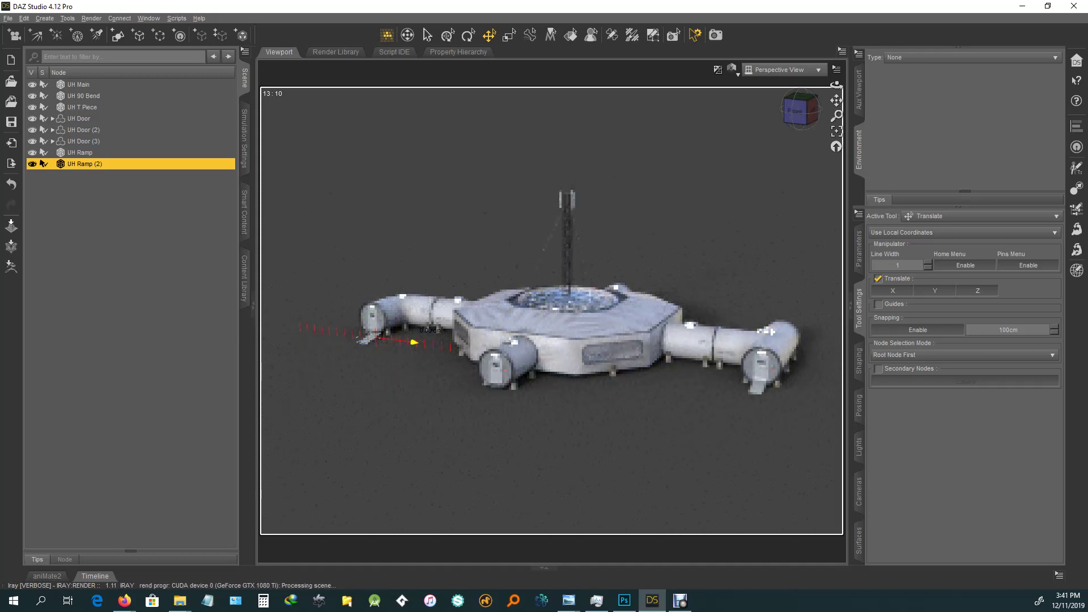
left_click_drag(415, 343, 413, 343)
left_click_drag(796, 112, 806, 136)
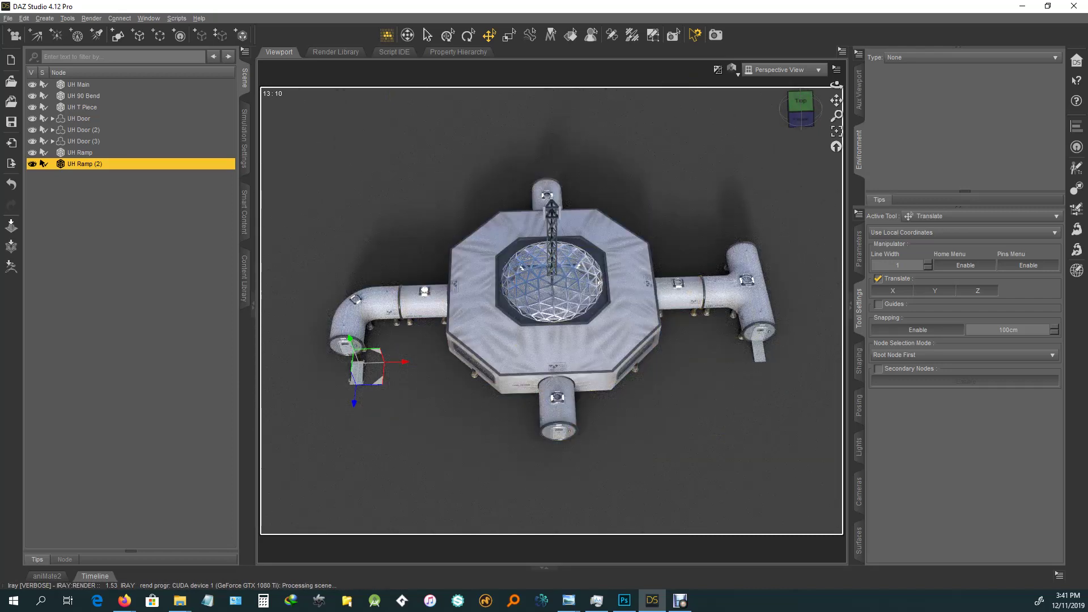
left_click_drag(405, 362, 396, 362)
left_click_drag(344, 404, 345, 394)
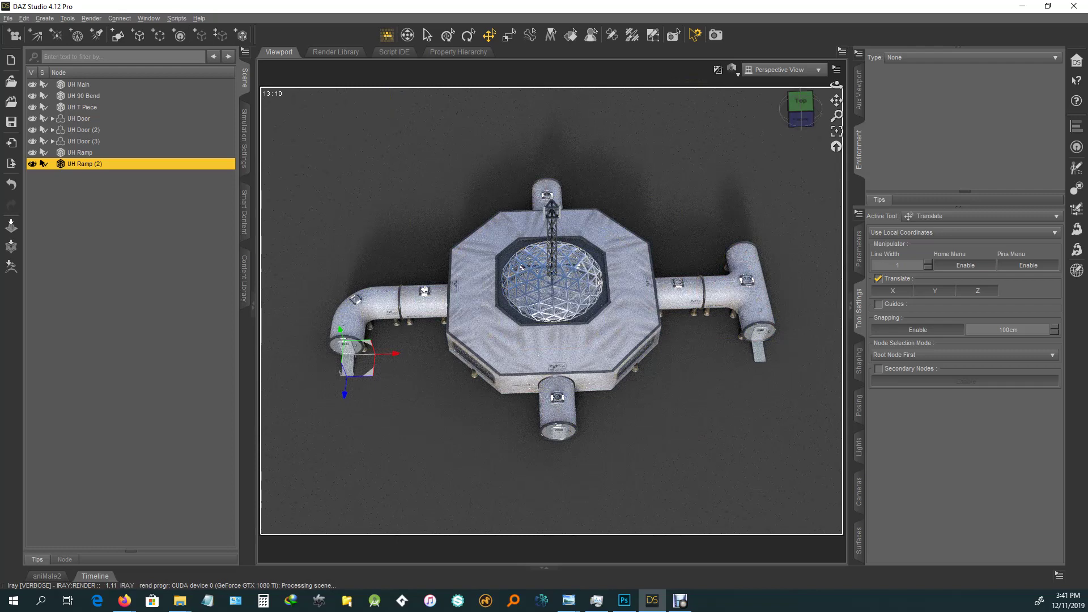
Step: Apply the UH Dune HDR render preset from the Universal Habitats Iray SkyDome folder and view the base against it
left_click_drag(837, 85, 817, 56)
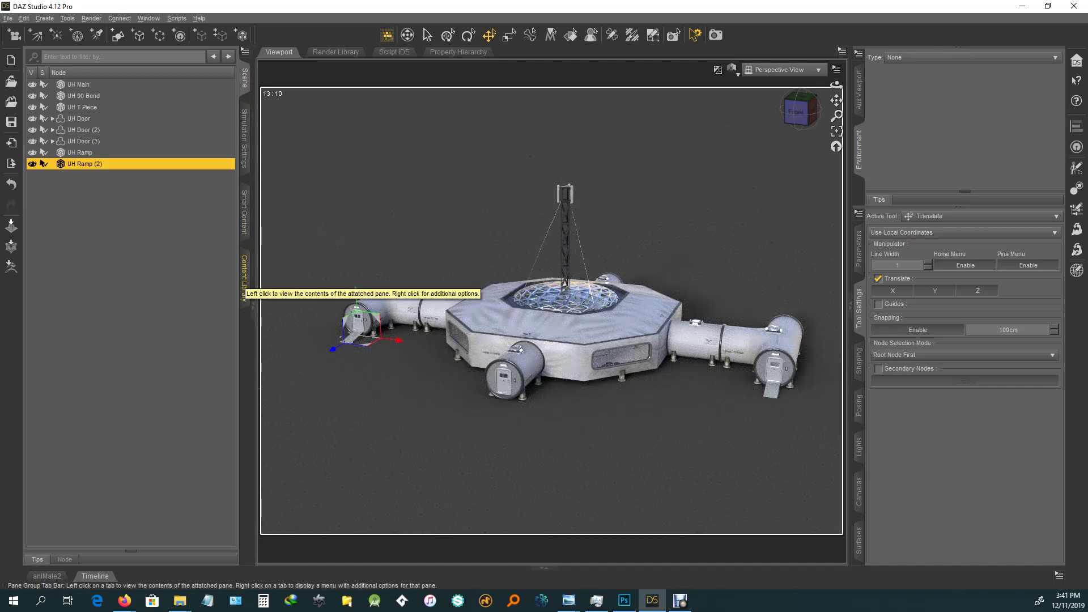
left_click(244, 280)
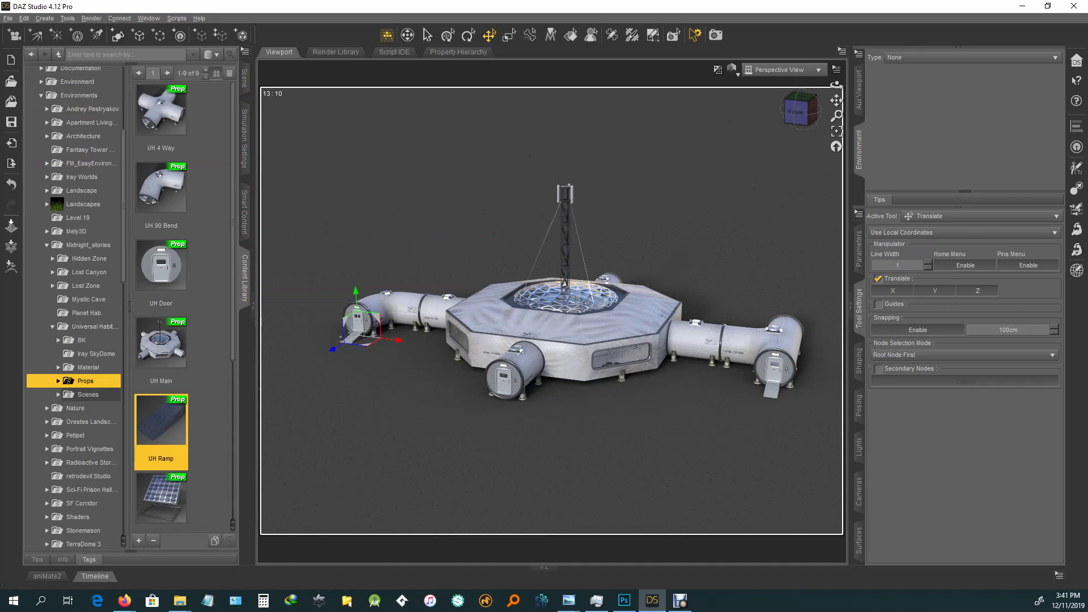
left_click(95, 354)
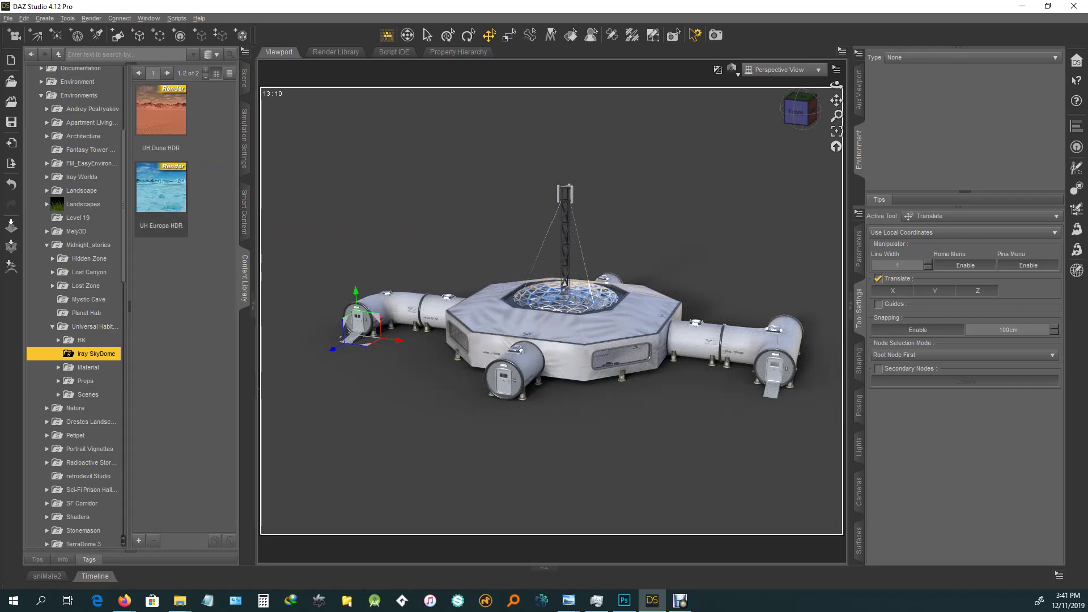
mouse_move(161, 192)
mouse_move(170, 120)
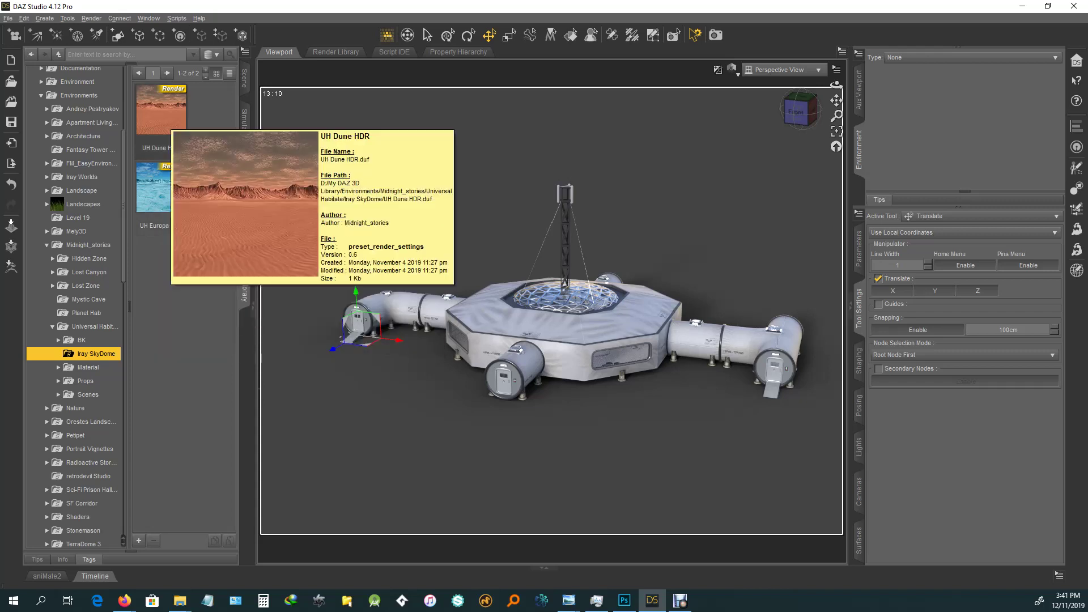
double_click(164, 116)
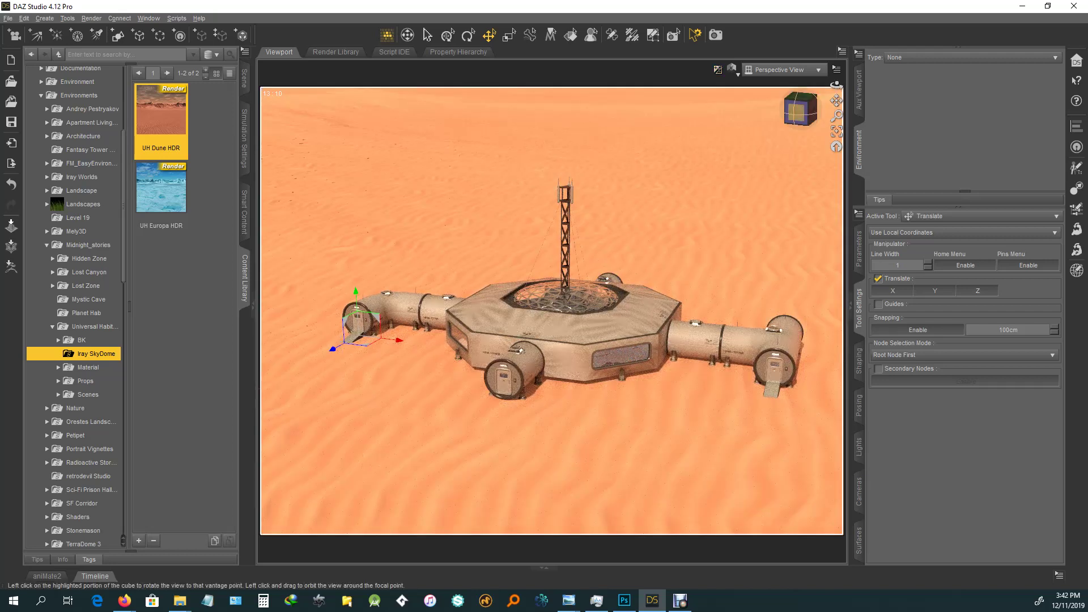
left_click(797, 114)
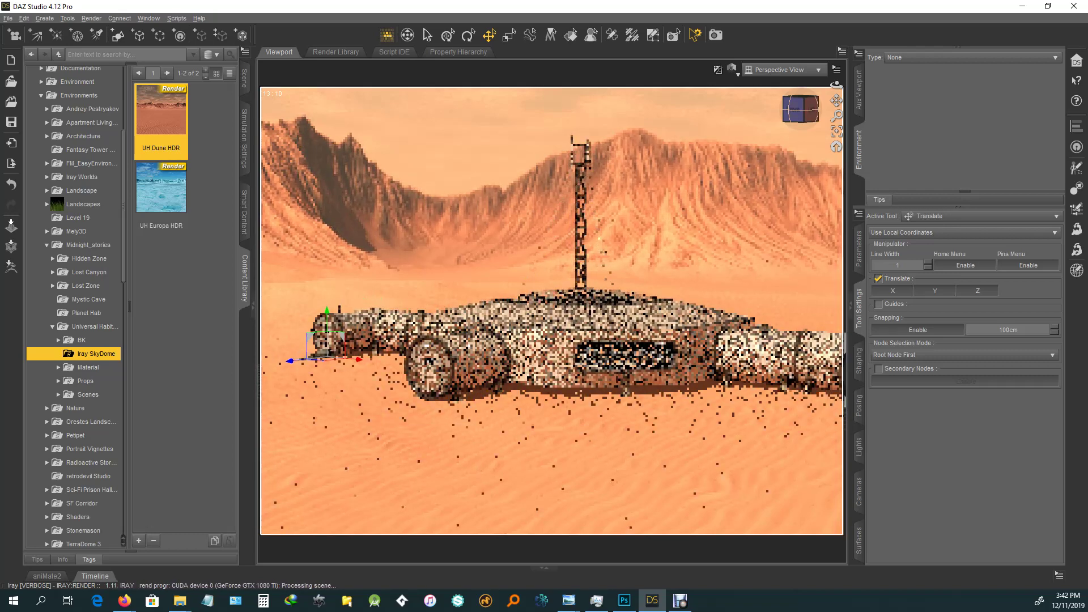
left_click_drag(837, 85, 845, 57)
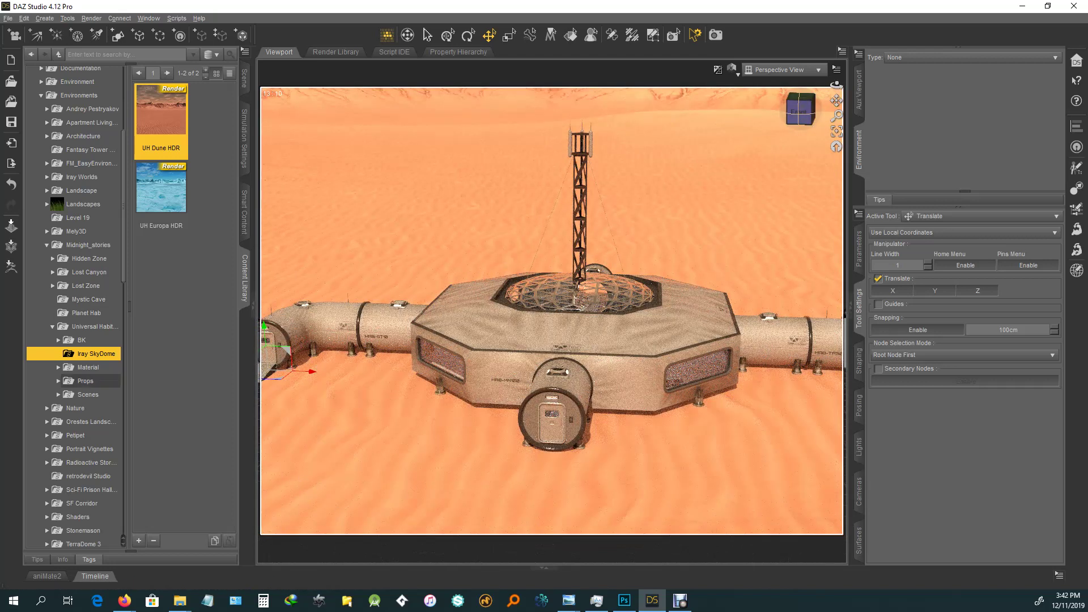
Step: Load the UH Solar Panel prop from the Universal Habitats props and select it in the scene
left_click(88, 395)
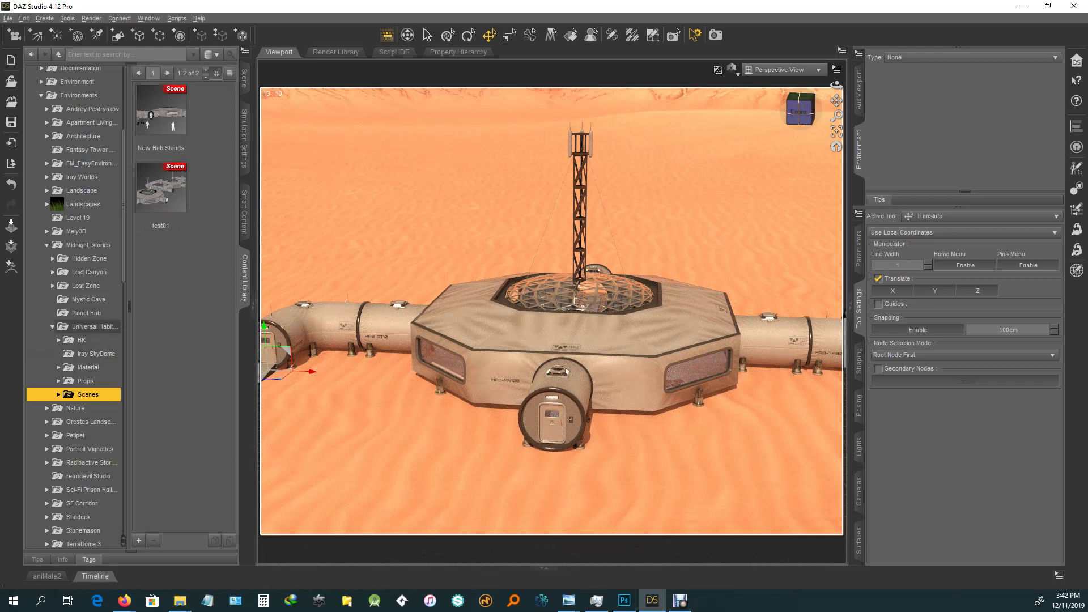
left_click(86, 381)
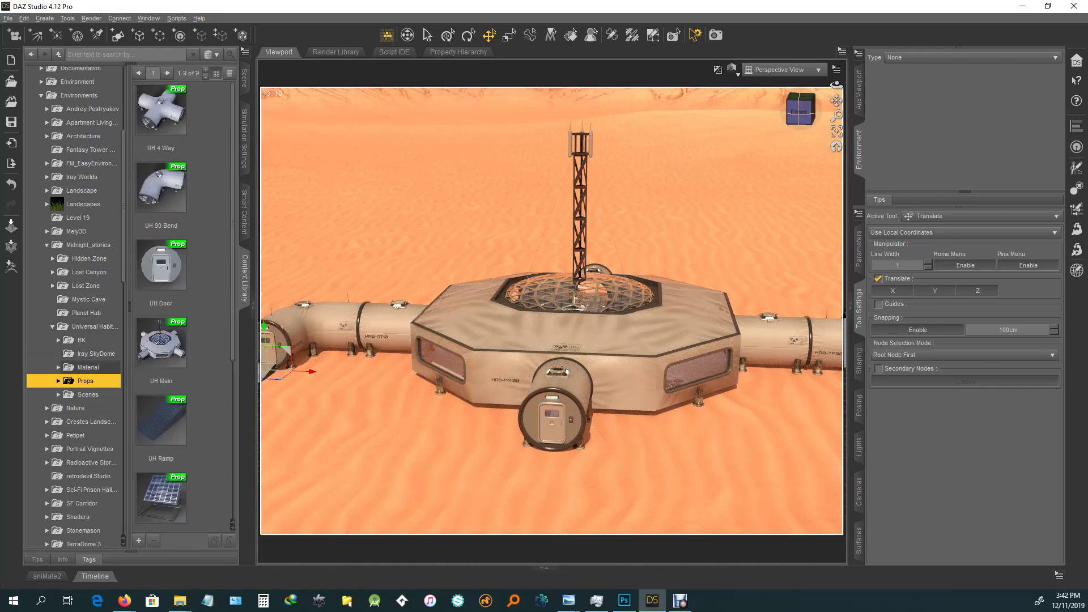
mouse_move(161, 498)
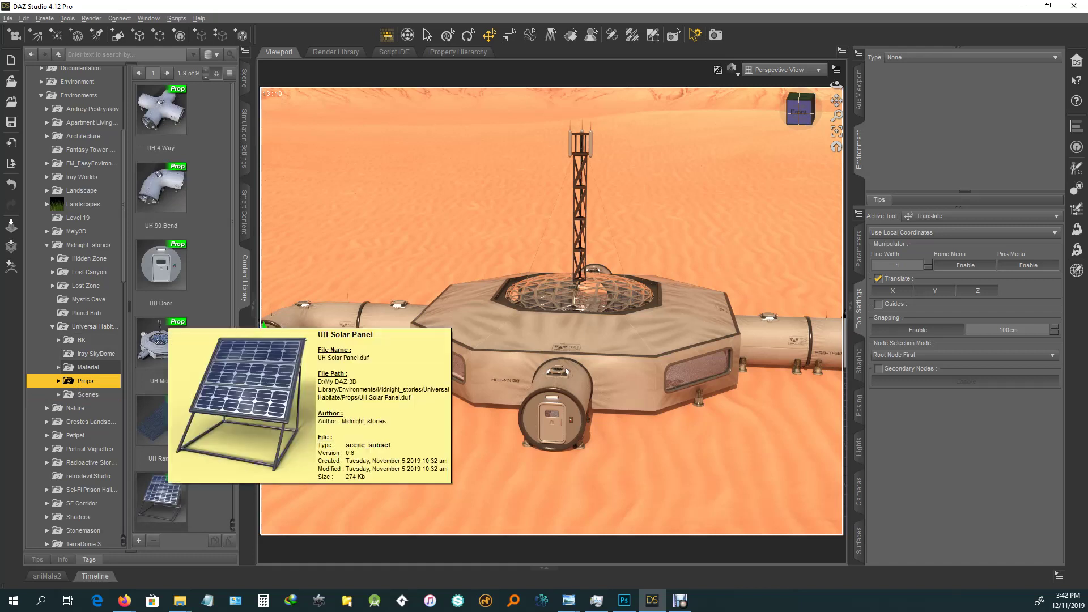
double_click(162, 497)
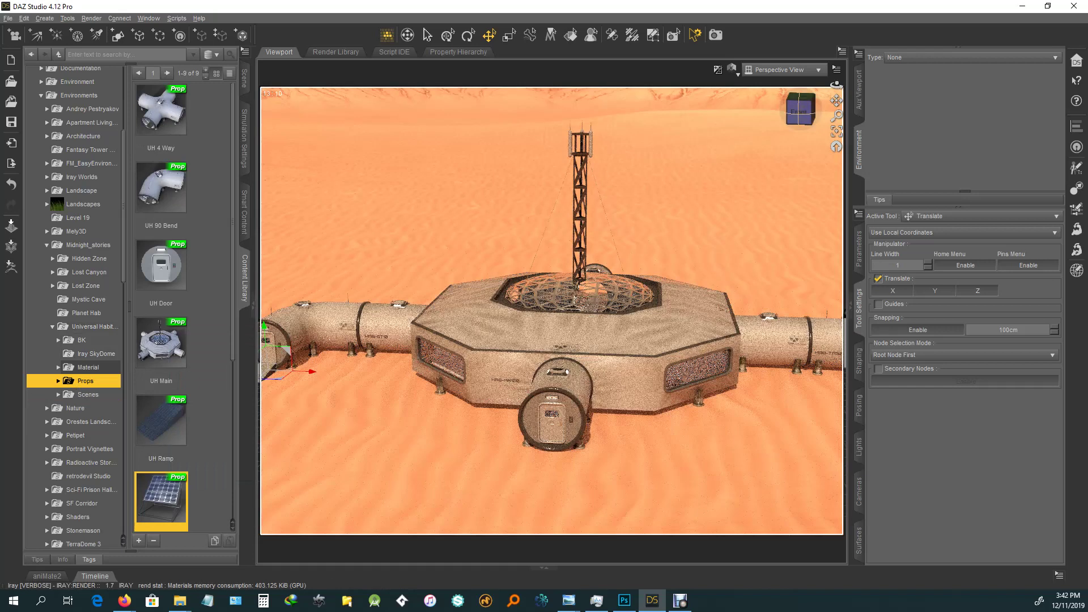
left_click(245, 79)
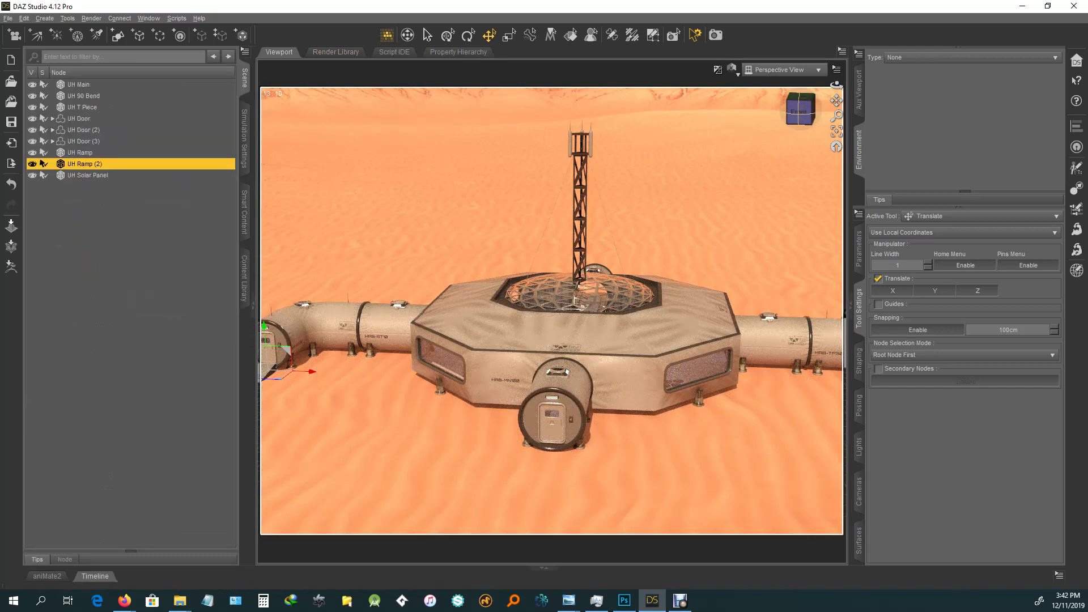
left_click(88, 175)
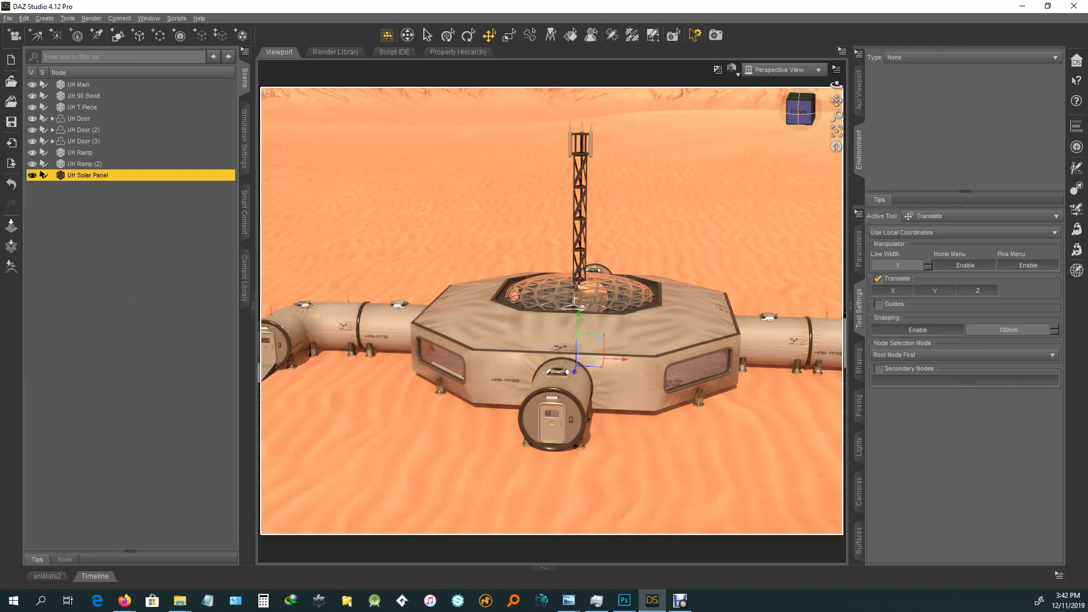
Step: Move the UH Solar Panel onto the sand before the hub's front-left window and duplicate it twice to form a row of three
mouse_move(602, 366)
left_mouse_down()
mouse_move(576, 394)
mouse_move(375, 434)
mouse_move(390, 435)
left_mouse_up()
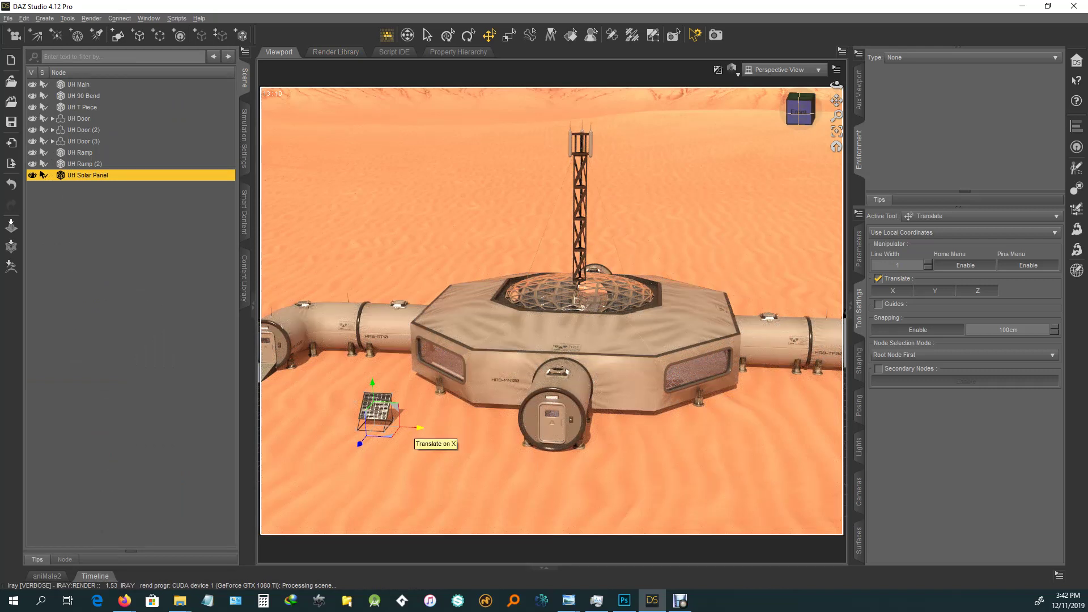
key("ctrl+d")
left_click_drag(419, 428, 456, 430)
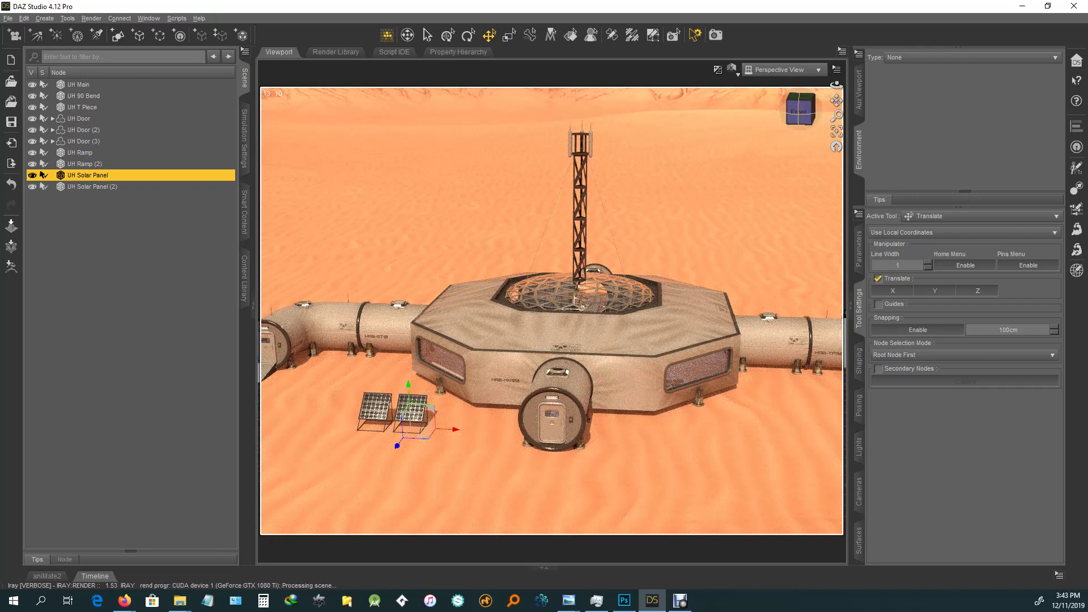
key("ctrl+d")
left_click_drag(457, 430, 492, 432)
Step: Set Hide Cable to 0% on UH Solar Panel (2), the leftmost panel in the row
scroll(492, 432, "up", 1)
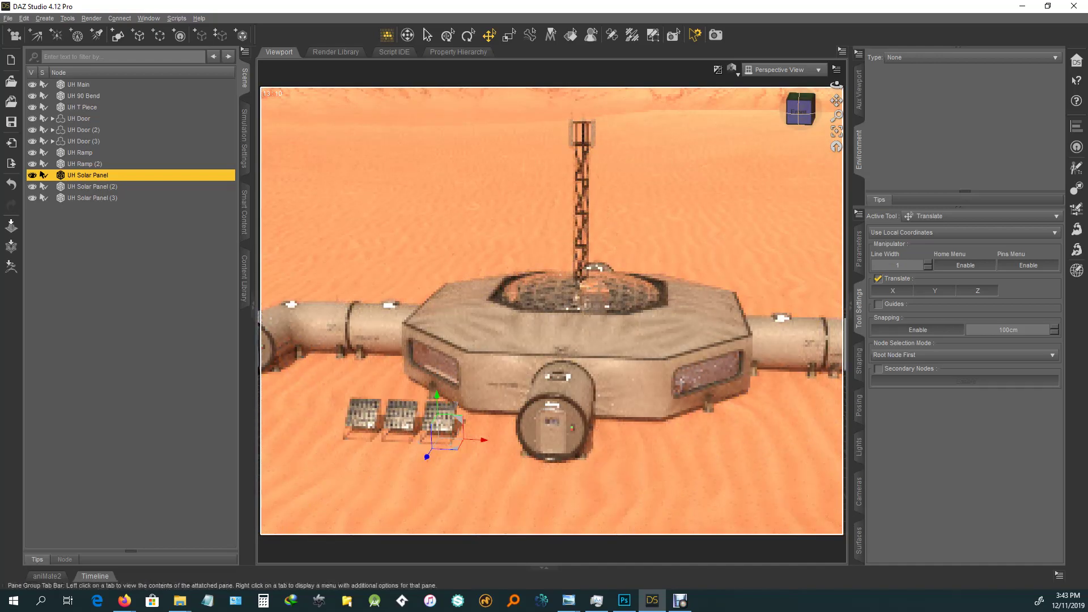
key("ctrl+f")
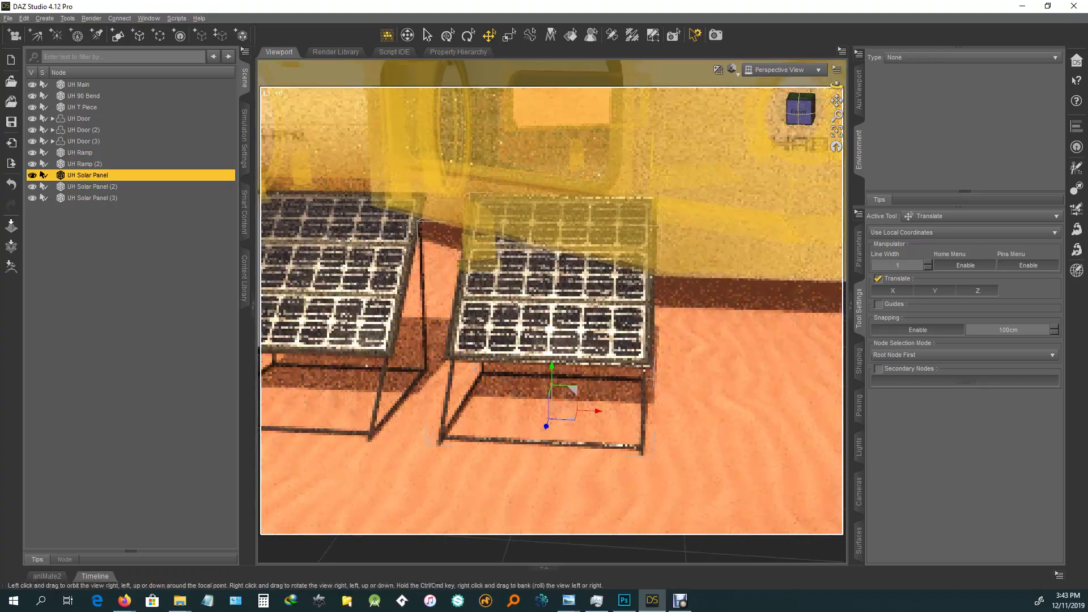
left_click_drag(837, 100, 1080, 132)
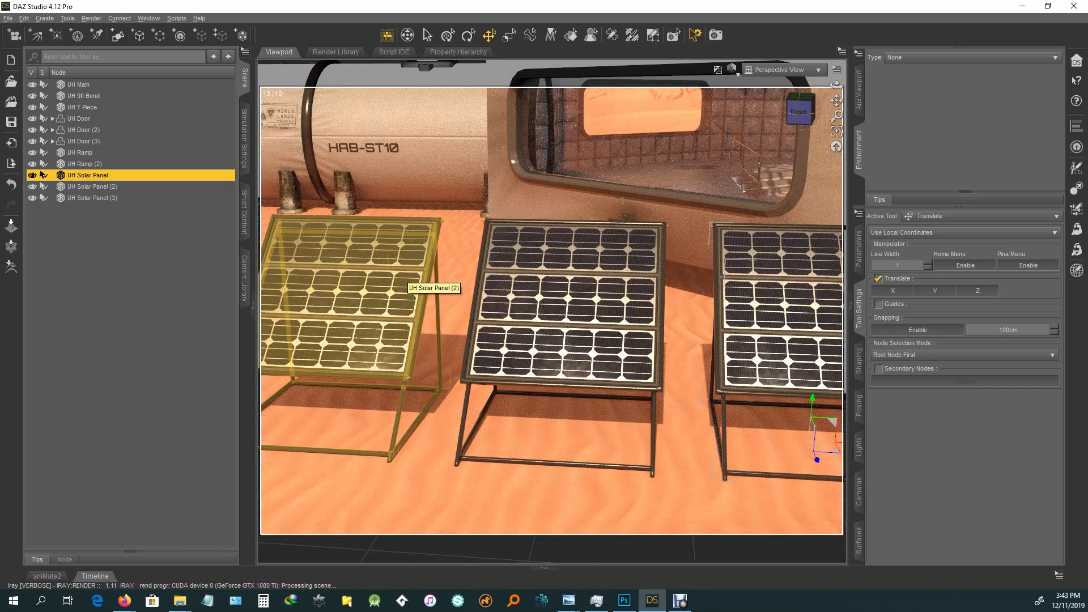
left_click(406, 273)
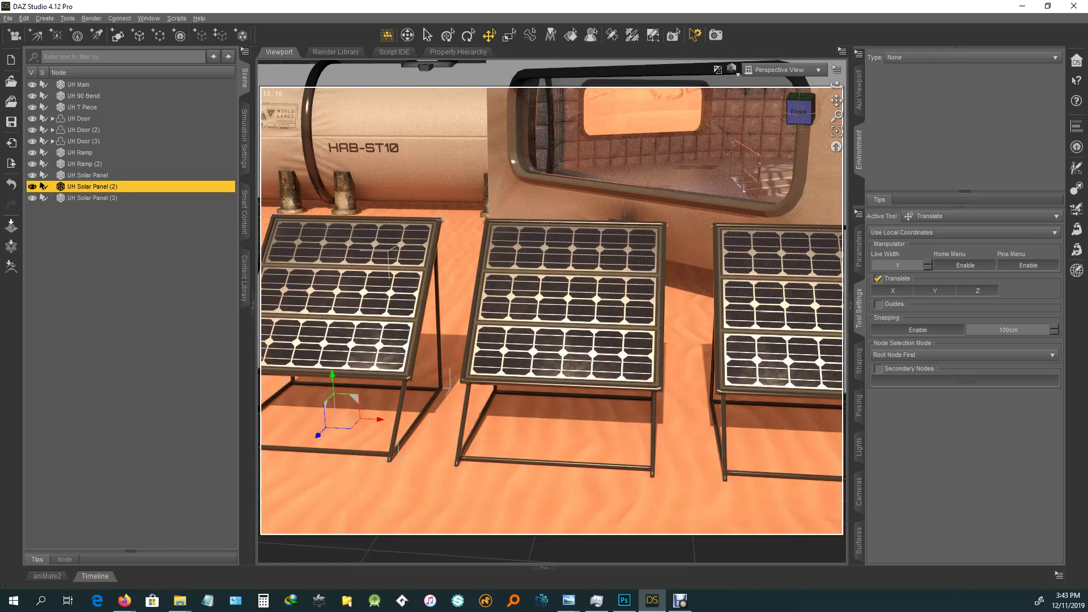
left_click(859, 361)
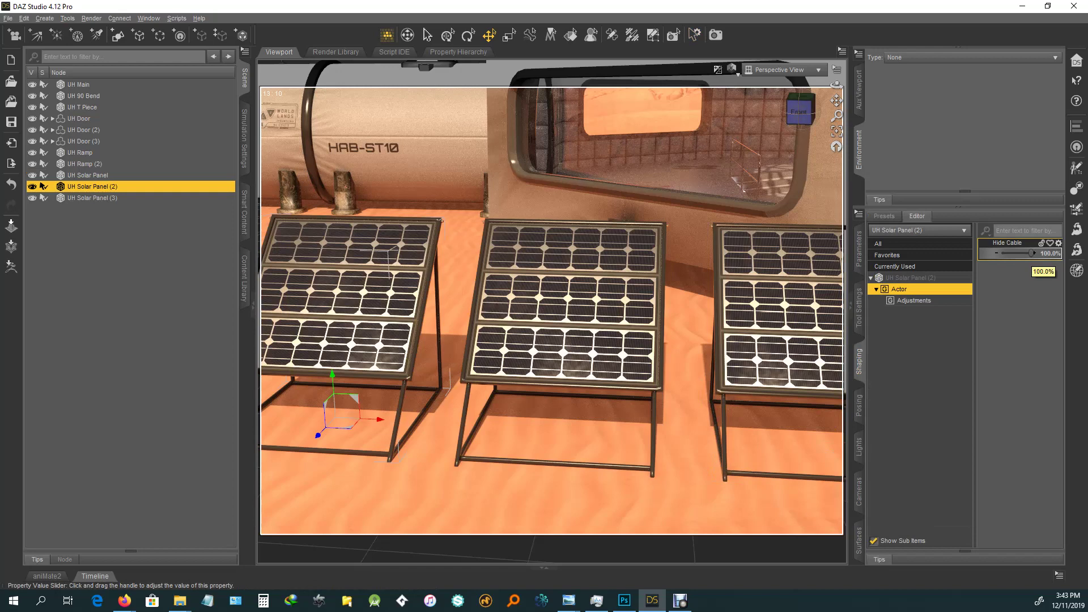
left_click_drag(1031, 254, 1023, 254)
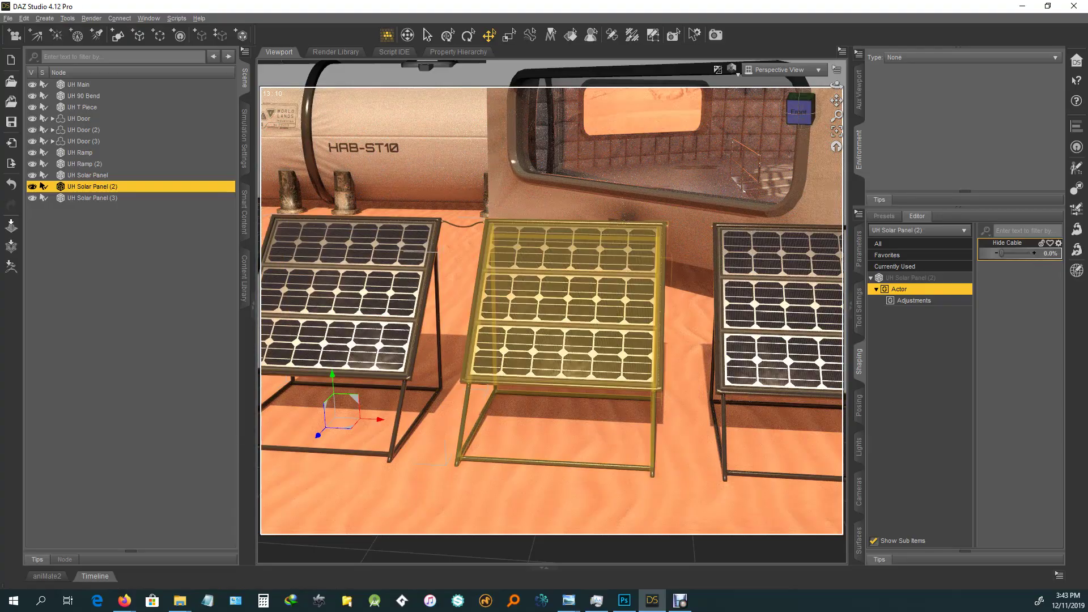
Step: Set Hide Cable to 0% on UH Solar Panel (3), the middle panel in the row
left_click(566, 317)
scroll(567, 318, "up", 2)
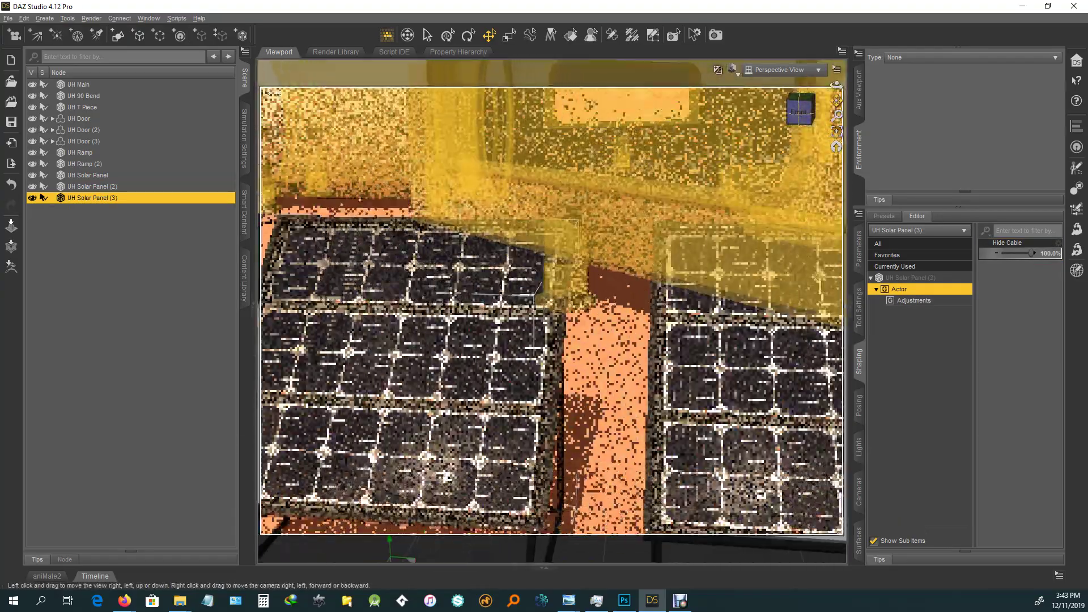
left_click_drag(837, 116, 836, 101)
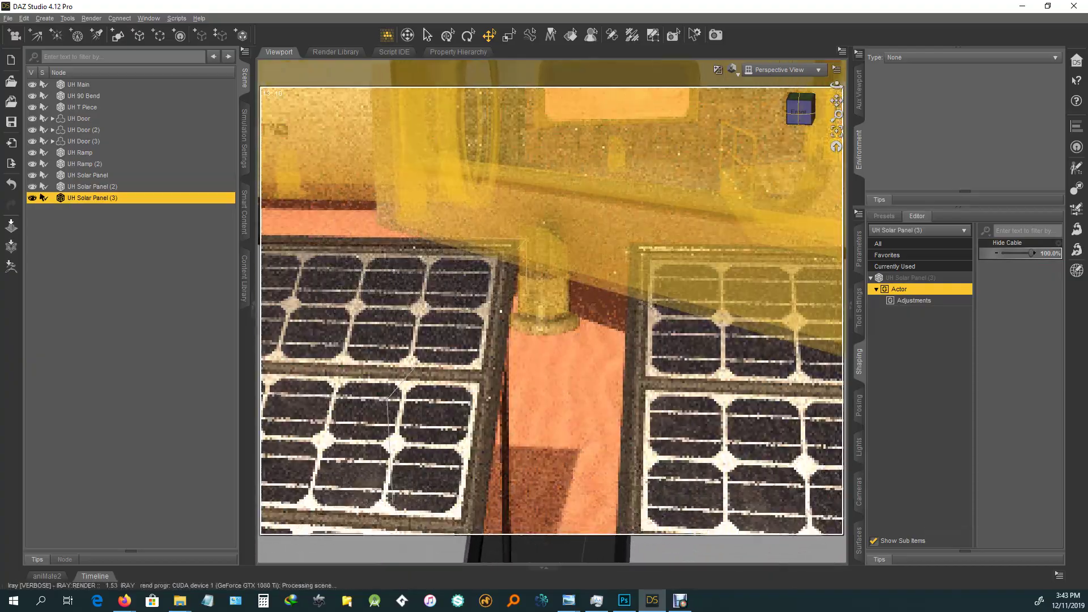
left_click_drag(1032, 253, 1030, 253)
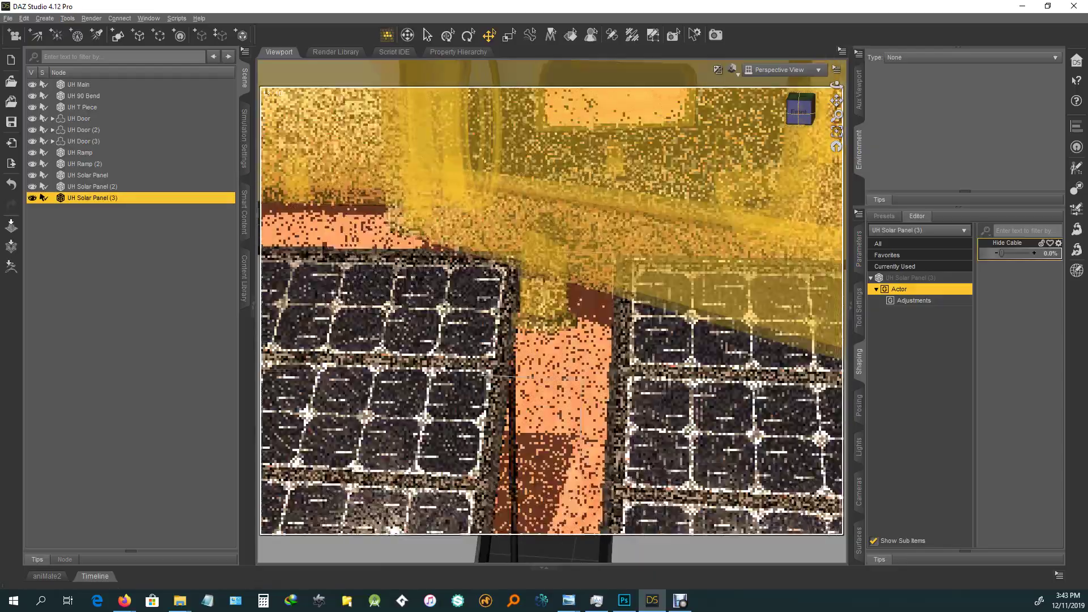
Step: Parent UH Solar Panel (2) and UH Solar Panel (3) to the original UH Solar Panel in the scene hierarchy
left_click_drag(836, 115, 836, 142)
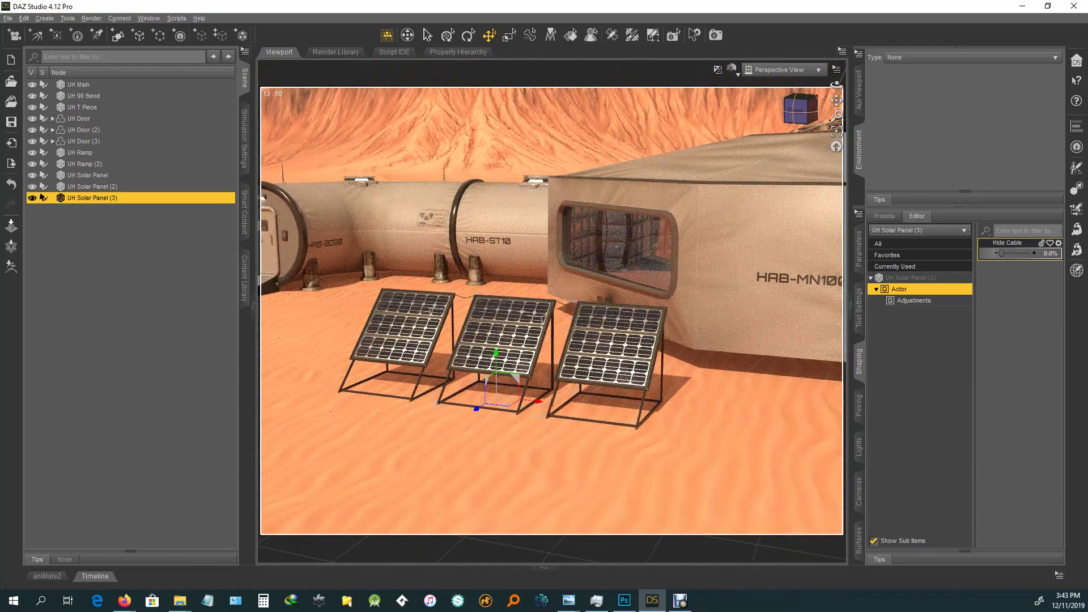
mouse_move(81, 190)
left_mouse_down()
mouse_move(126, 179)
mouse_move(108, 195)
mouse_move(151, 176)
left_mouse_up()
left_click(52, 175)
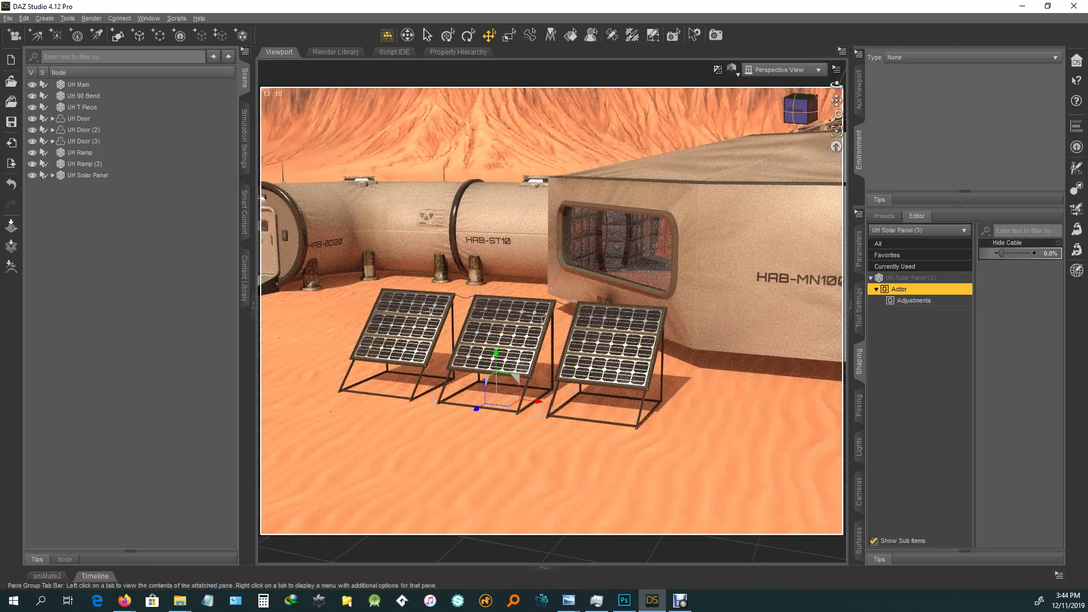
Step: Move the parented solar panel row forward, away from the hub, and rotate it so it stands at an angle to the base
scroll(397, 238, "down", 3)
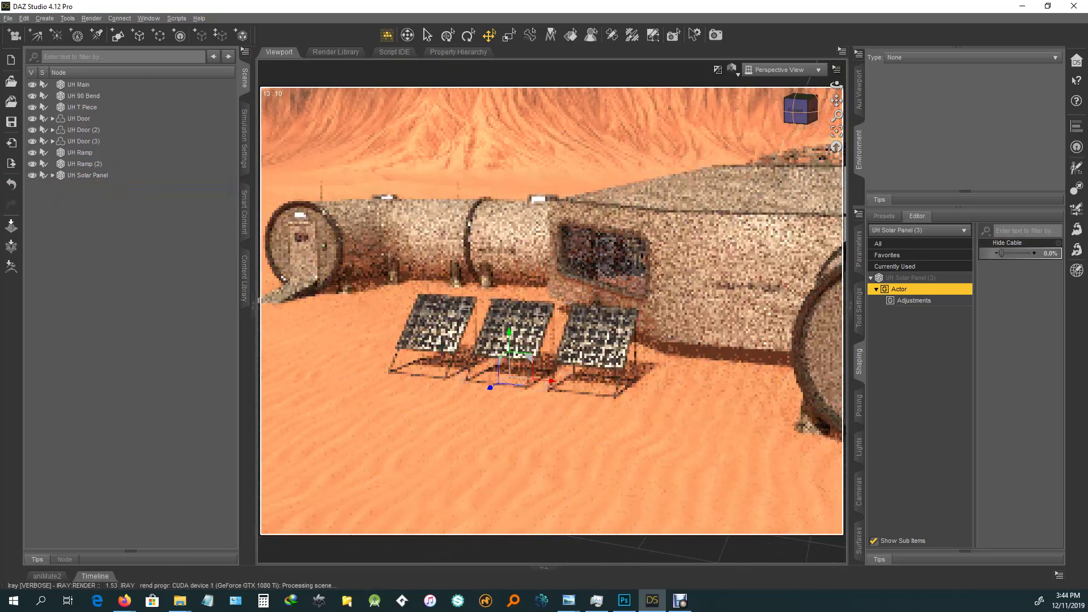
left_click(87, 175)
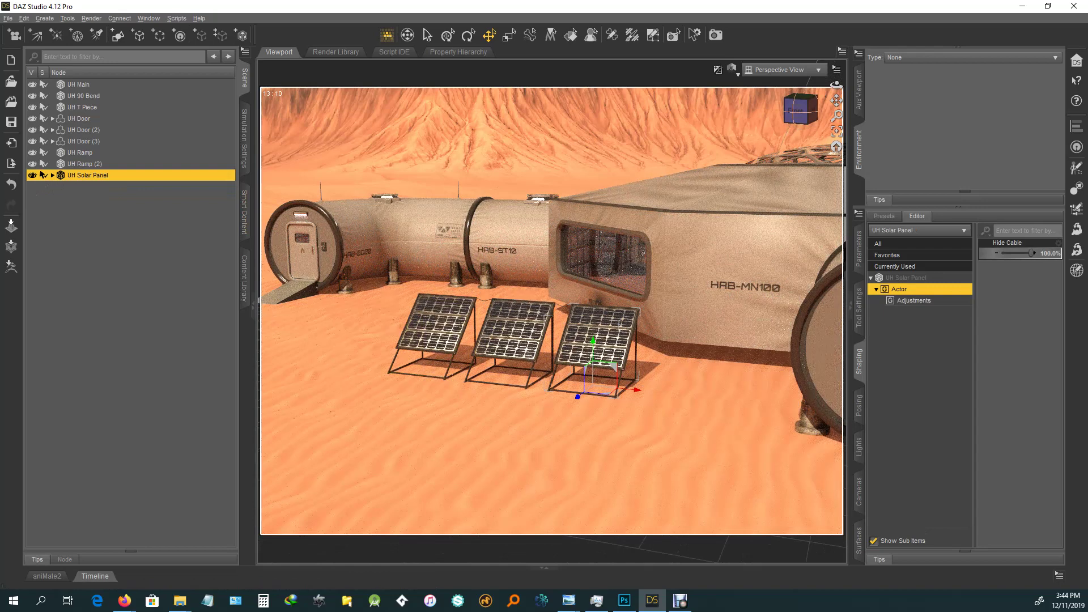
mouse_move(577, 397)
left_mouse_down()
mouse_move(465, 485)
mouse_move(519, 442)
left_mouse_up()
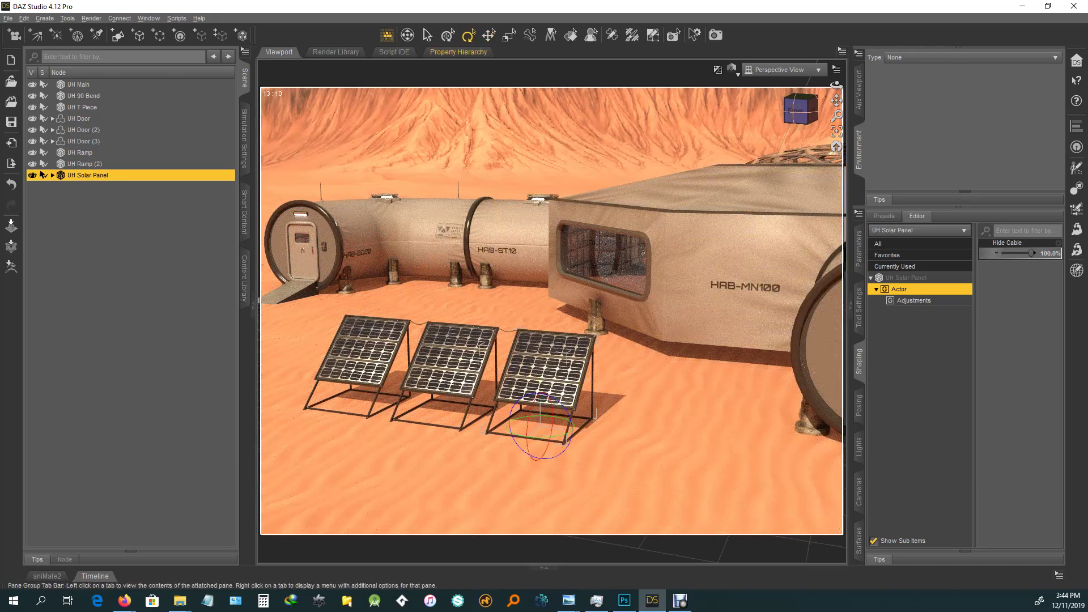
left_click_drag(528, 434, 567, 437)
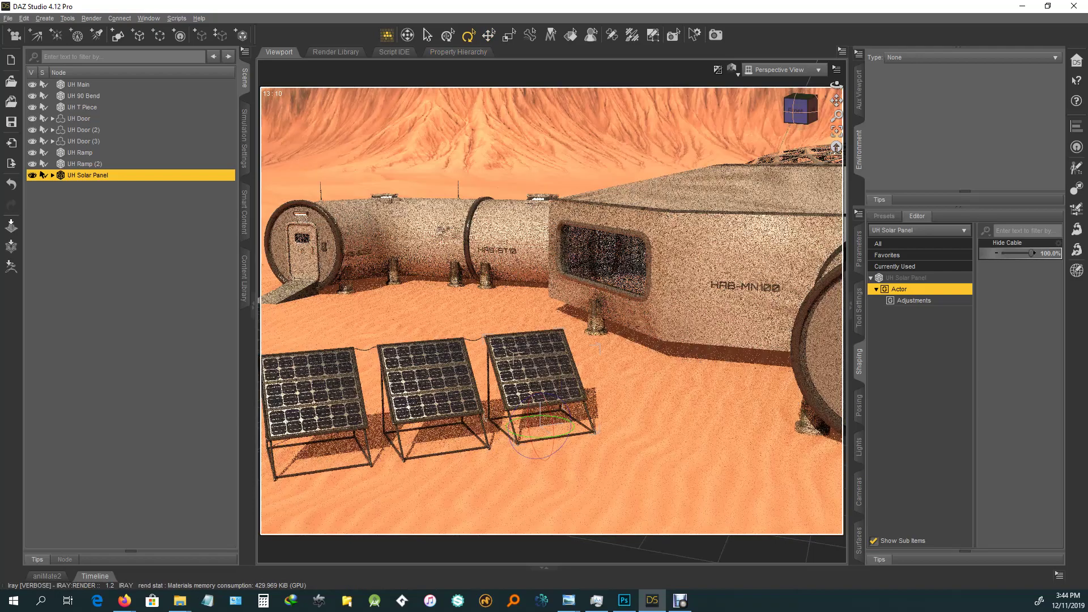
Step: Apply the UH All Org material from the Universal Habitats Material folder to the UH Main hub, picked by its roof surface
scroll(545, 369, "down", 1)
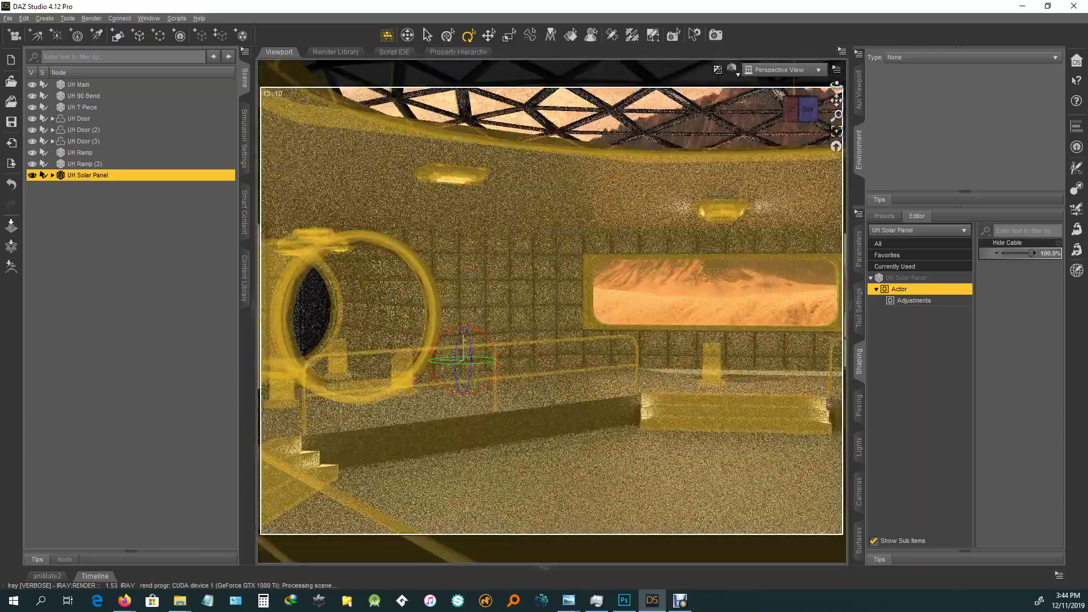
scroll(553, 311, "down", 1)
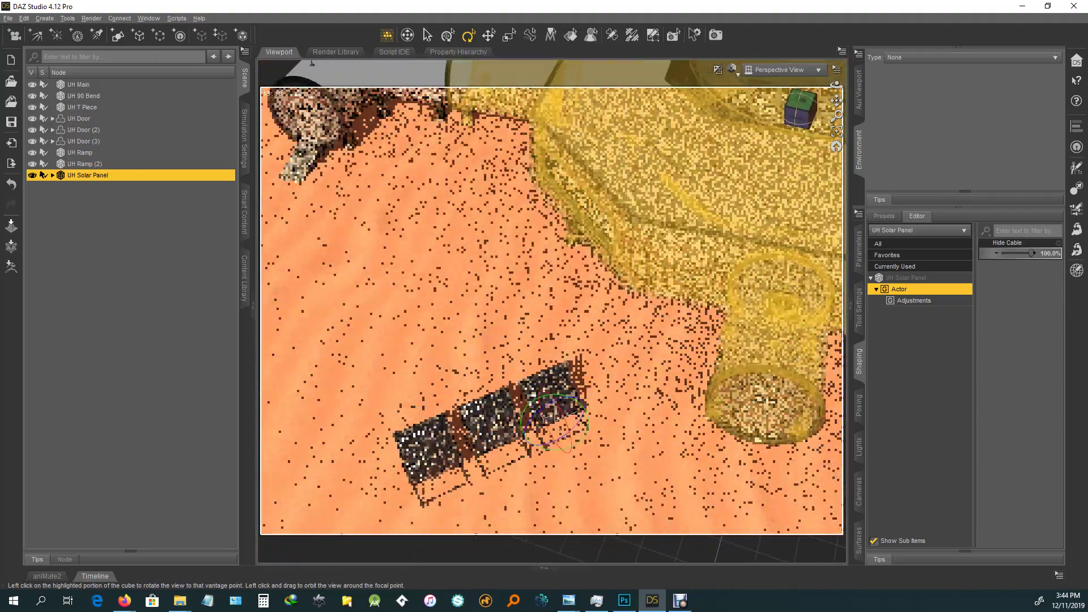
left_click_drag(801, 109, 769, 187)
scroll(552, 311, "down", 3)
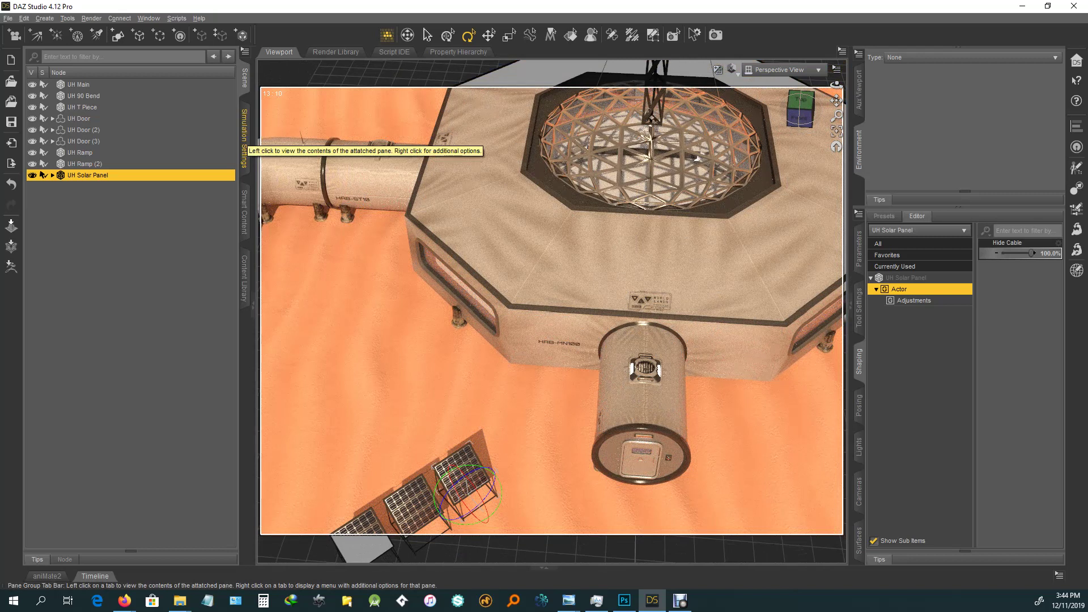
left_click(244, 139)
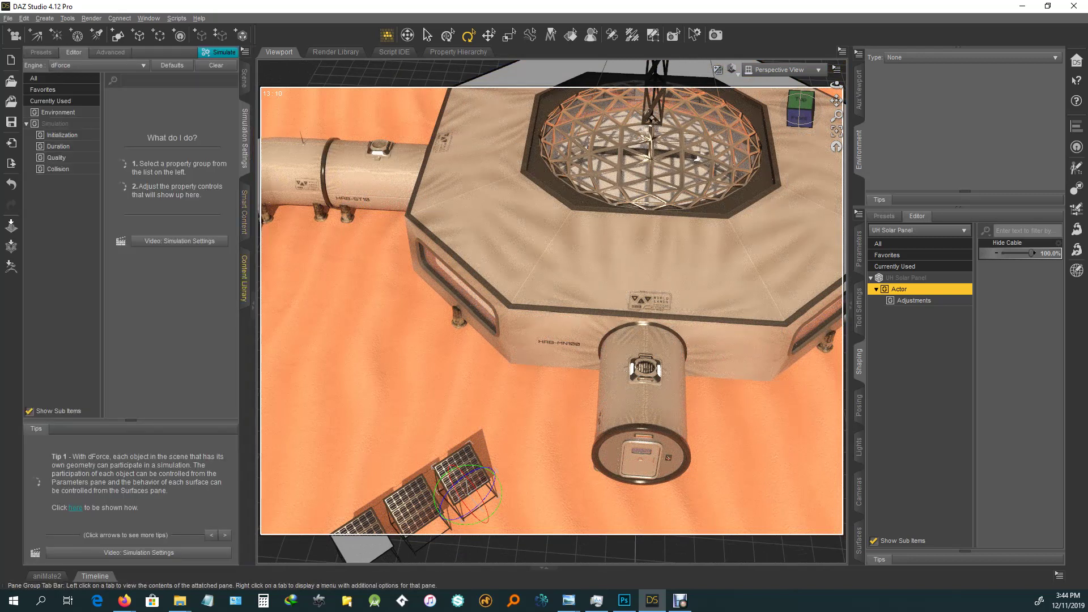
left_click(245, 278)
left_click(87, 368)
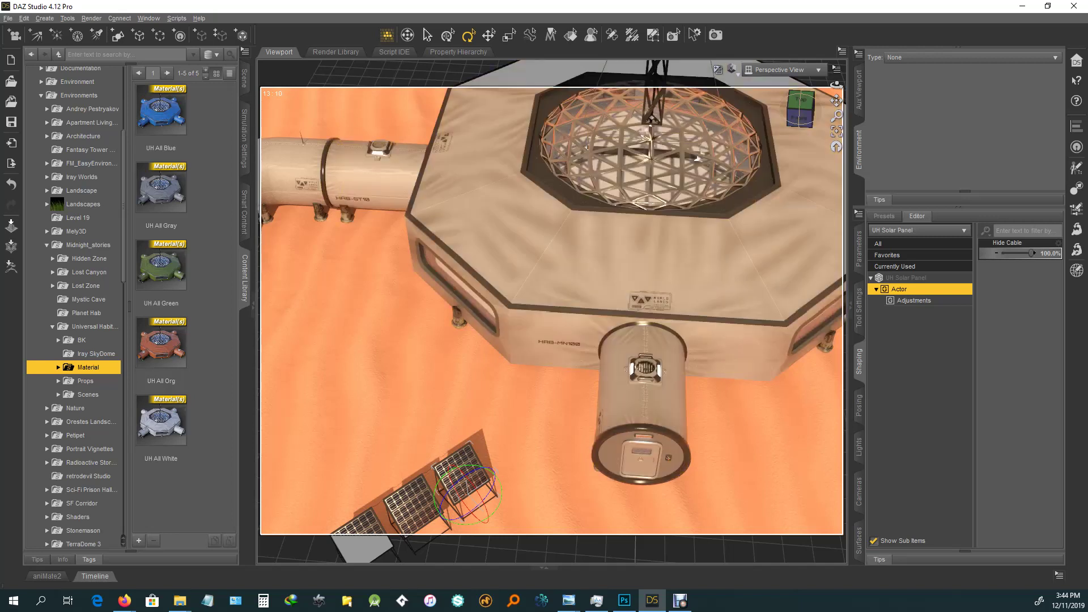
left_click(571, 34)
left_click(697, 157)
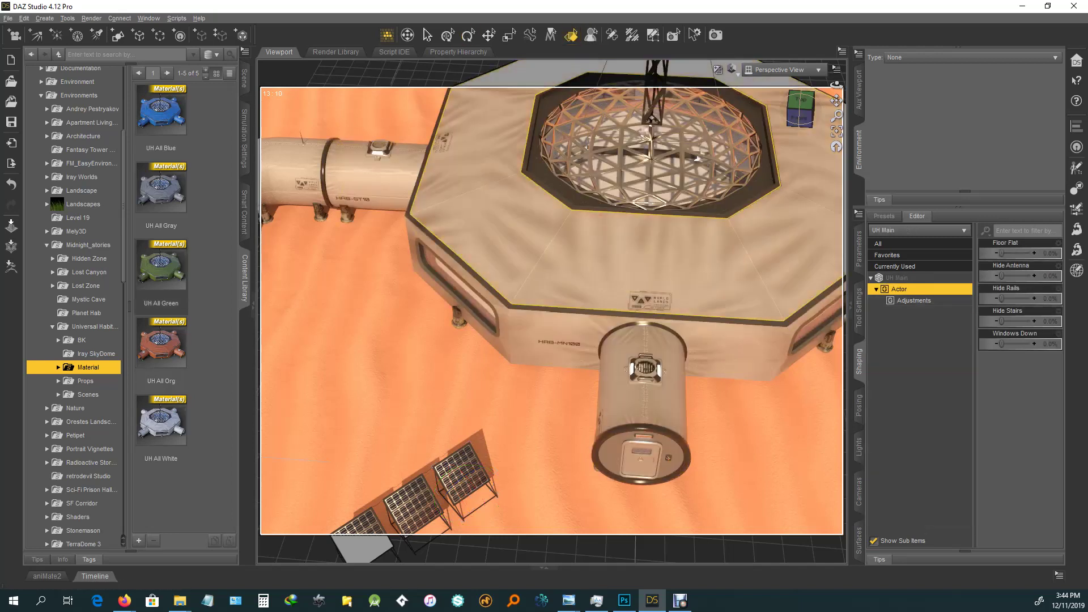
double_click(161, 343)
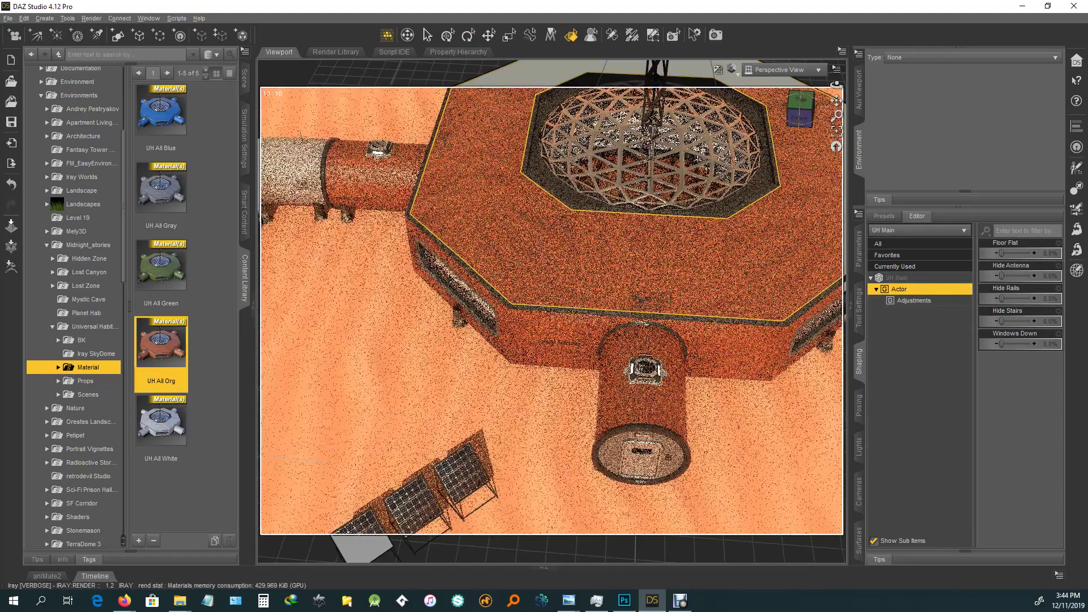
Step: Apply the UH All Org material to the UH 90 Bend and the UH T Piece
scroll(632, 263, "down", 2)
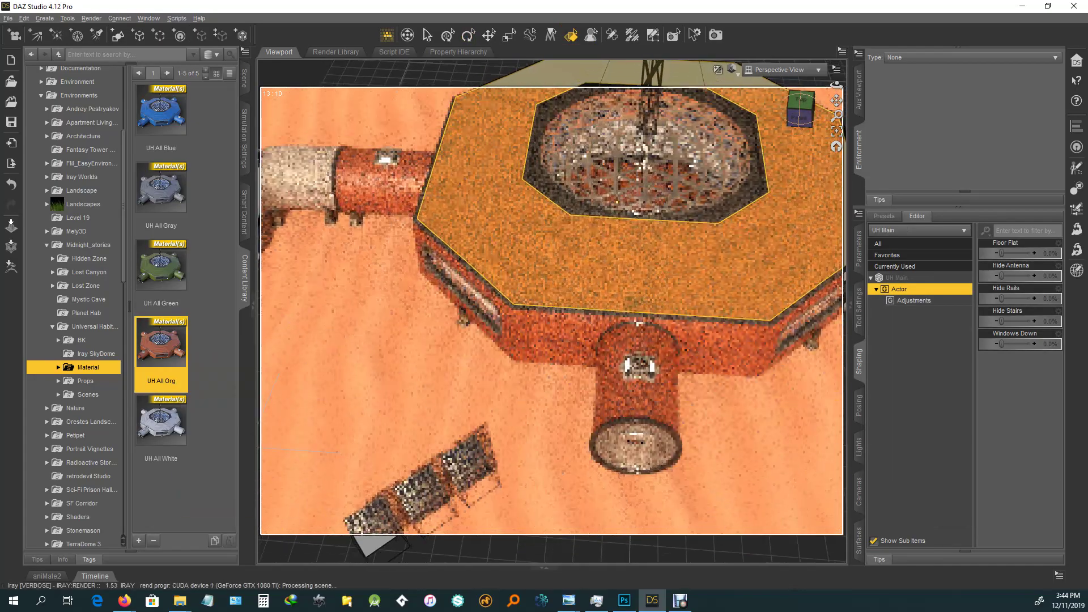
scroll(632, 262, "down", 2)
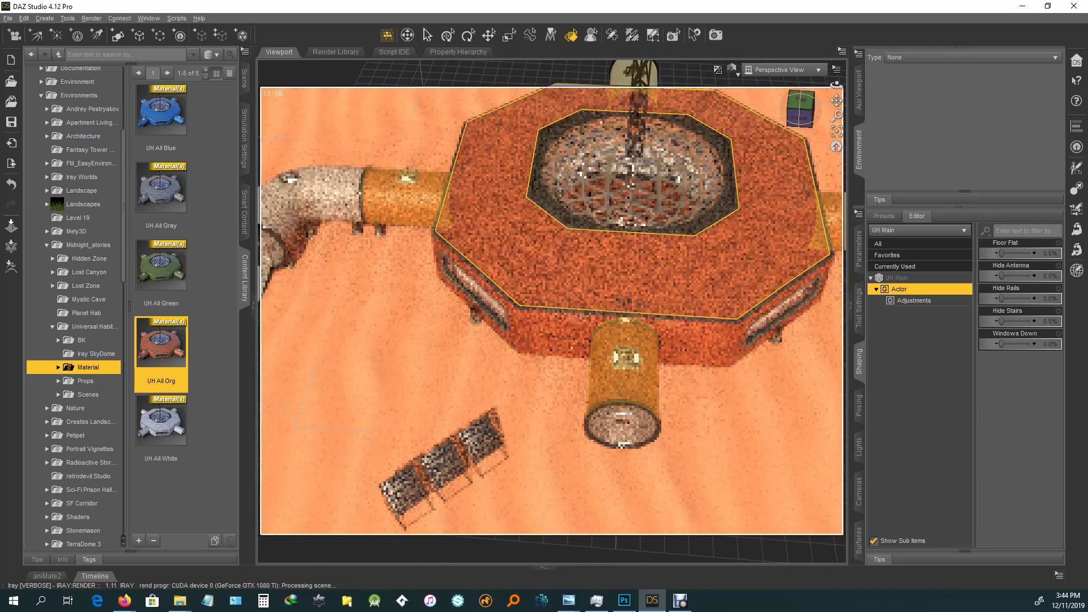
left_click(326, 194)
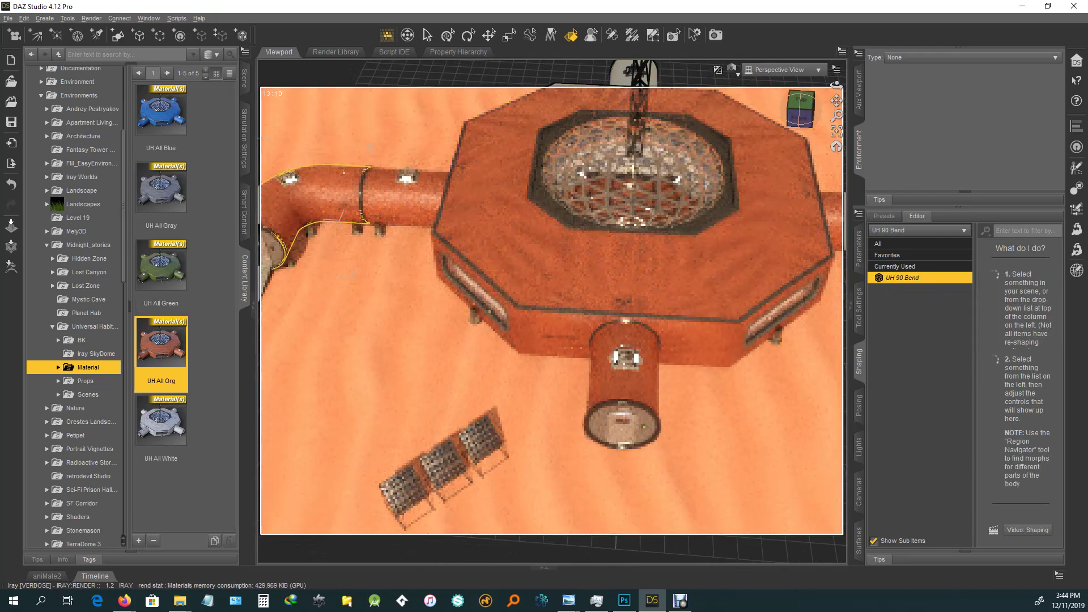
scroll(624, 267, "down", 3)
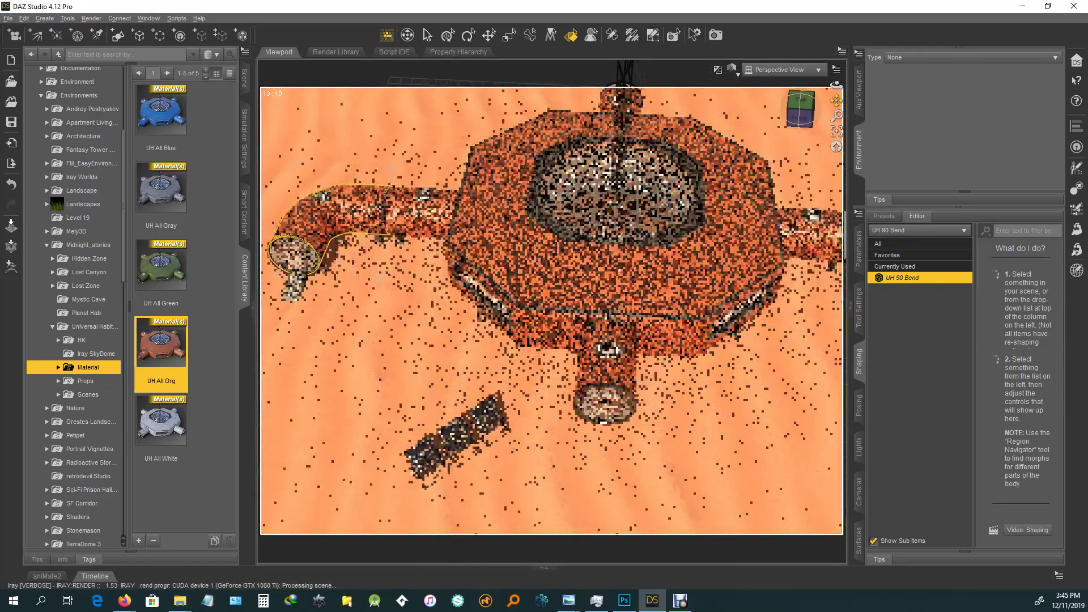
left_click_drag(837, 101, 692, 87)
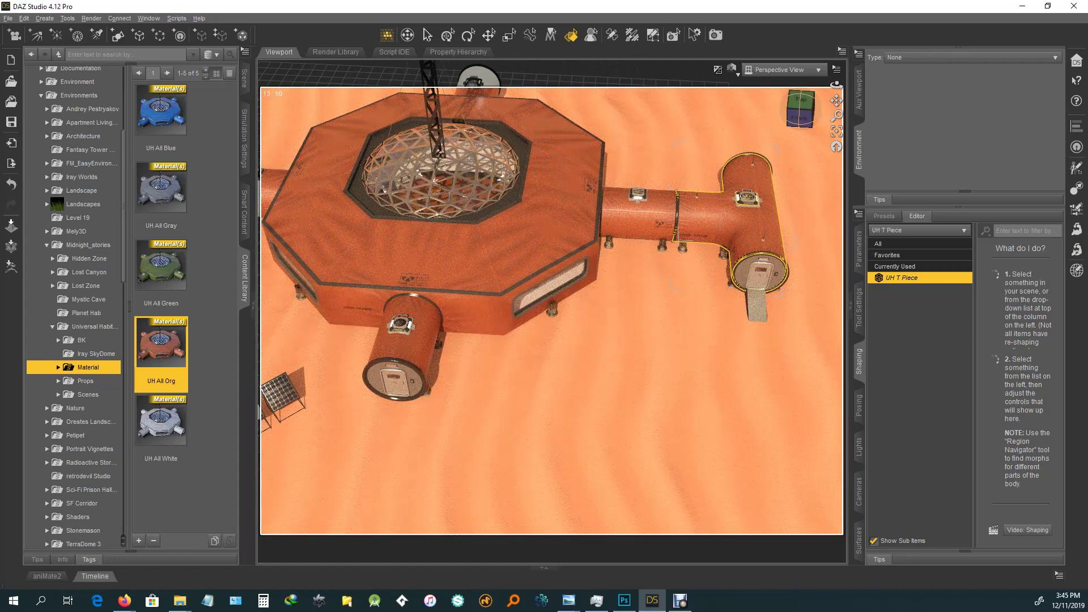
Step: Apply the UH Floor Black Plastic material to the floor inside the T Piece and select UH Door (2) at its far end
left_click_drag(800, 109, 705, 85)
scroll(551, 311, "up", 6)
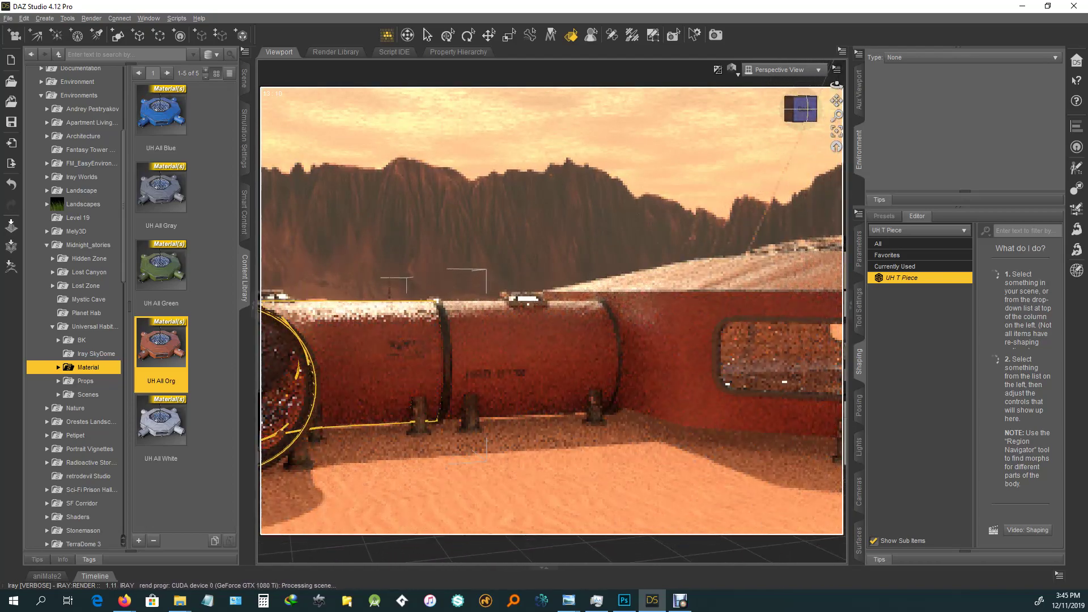
left_click_drag(837, 101, 958, 108)
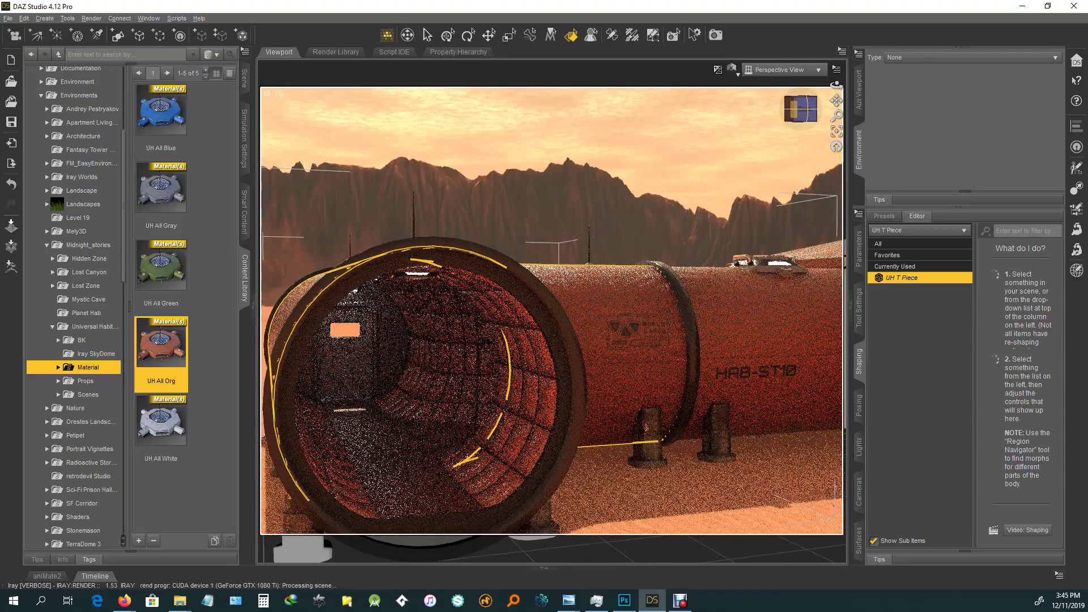
mouse_move(837, 85)
left_mouse_down()
mouse_move(832, 101)
mouse_move(845, 100)
mouse_move(835, 55)
mouse_move(836, 101)
left_mouse_up()
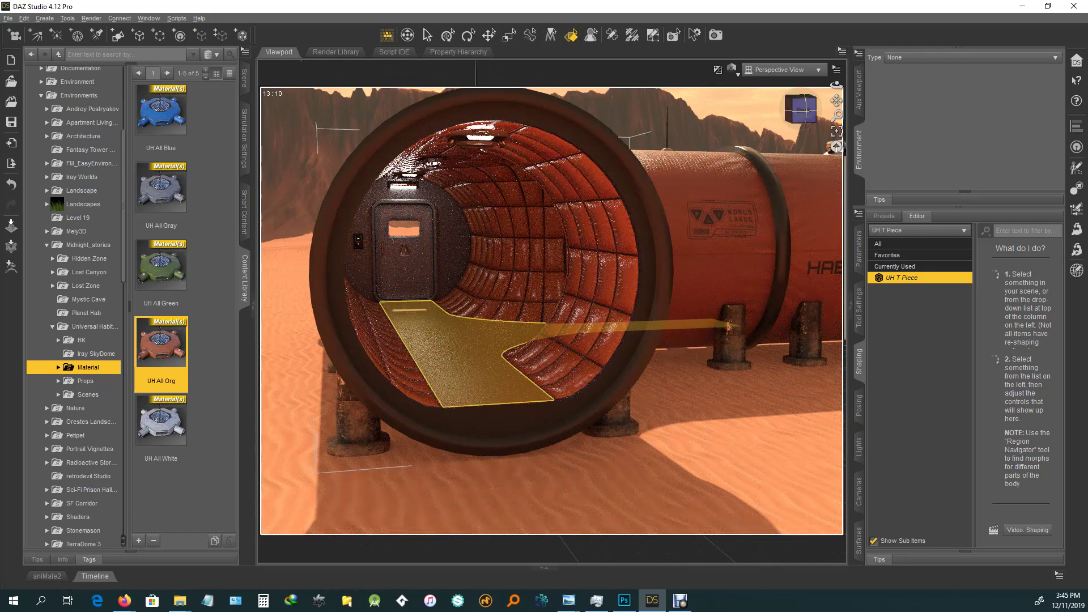
left_click(59, 367)
left_click(89, 408)
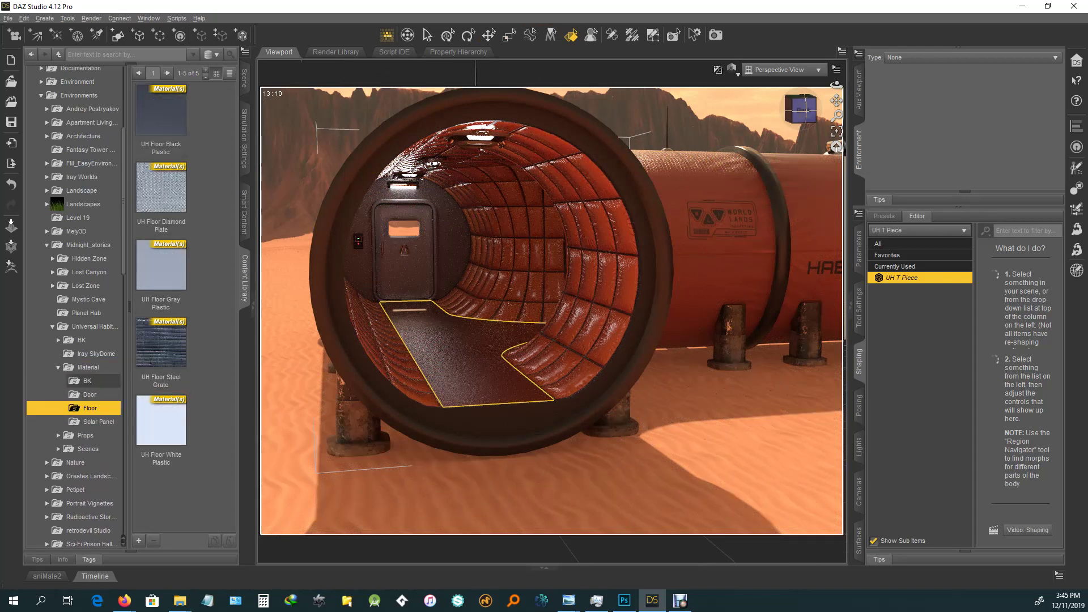
double_click(161, 113)
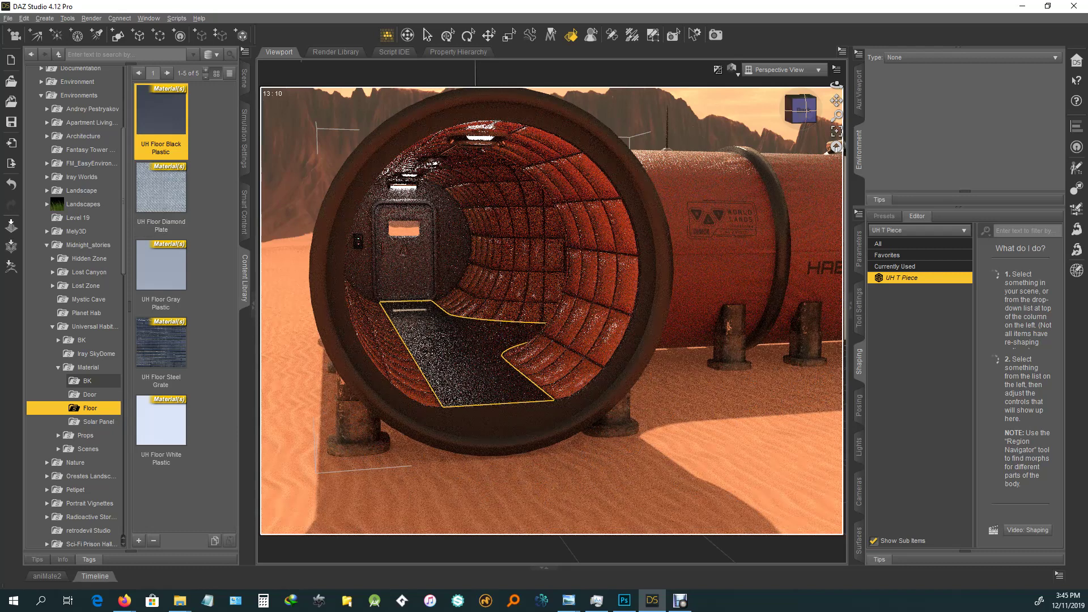
left_click(451, 250)
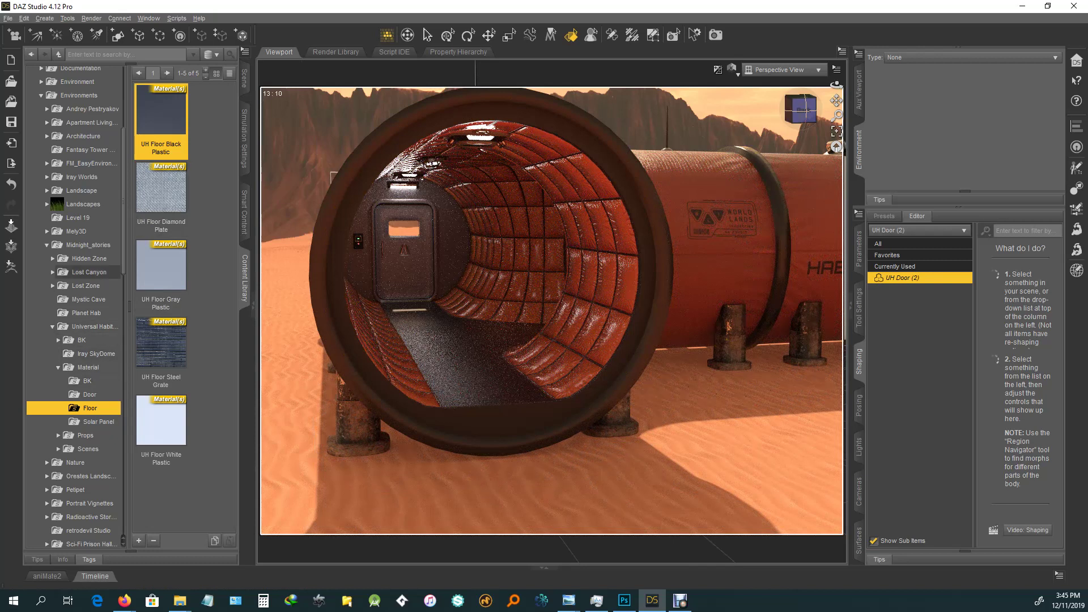
Step: Hide UH Door (2) at the far end of the UH T Piece to open up the view through the module
left_click(244, 79)
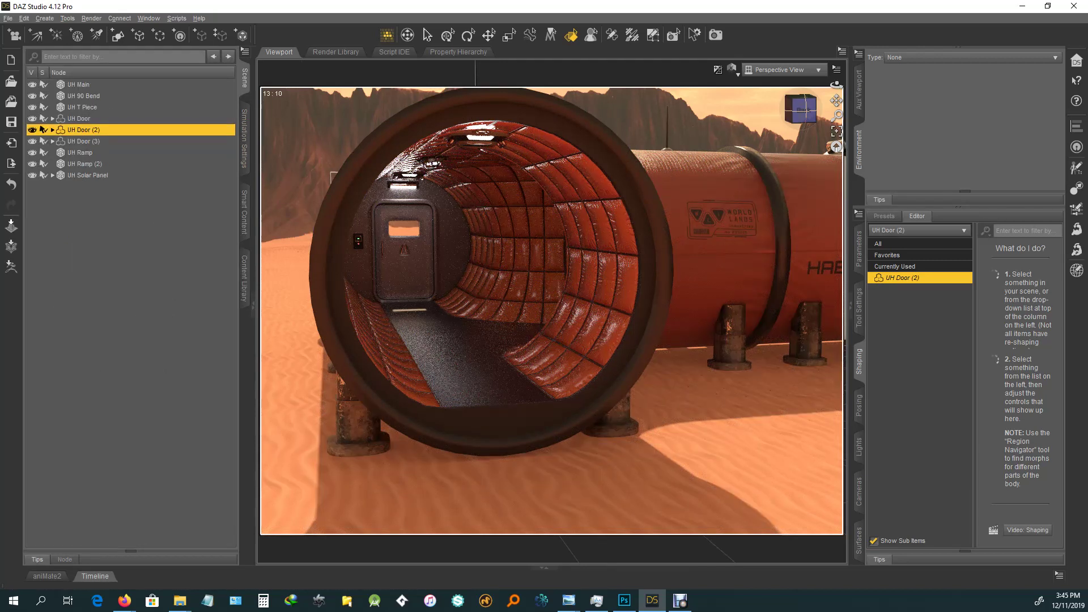
left_click(33, 130)
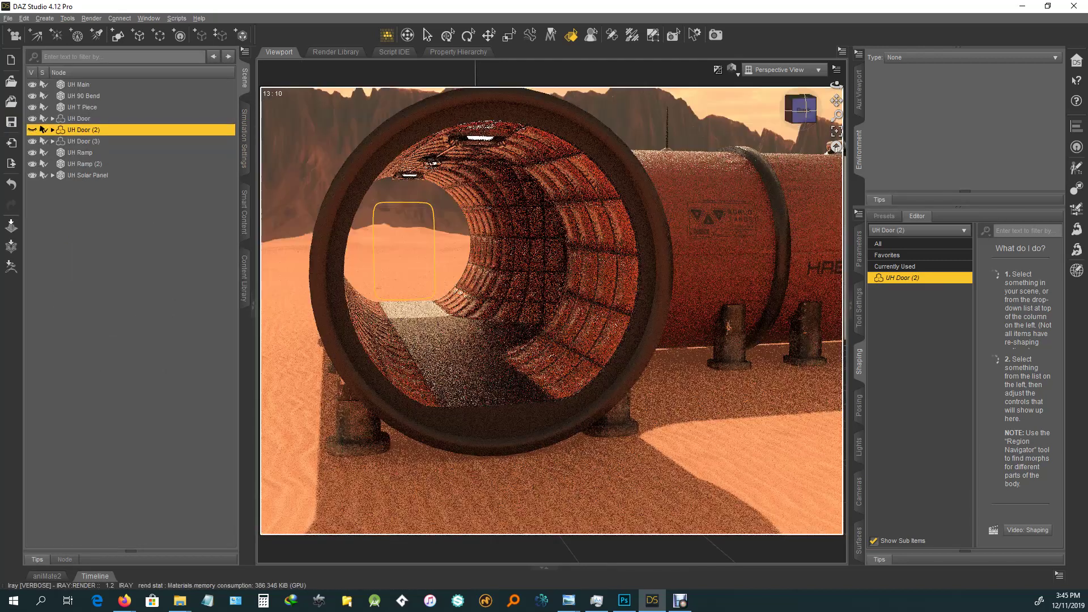
scroll(552, 311, "up", 7)
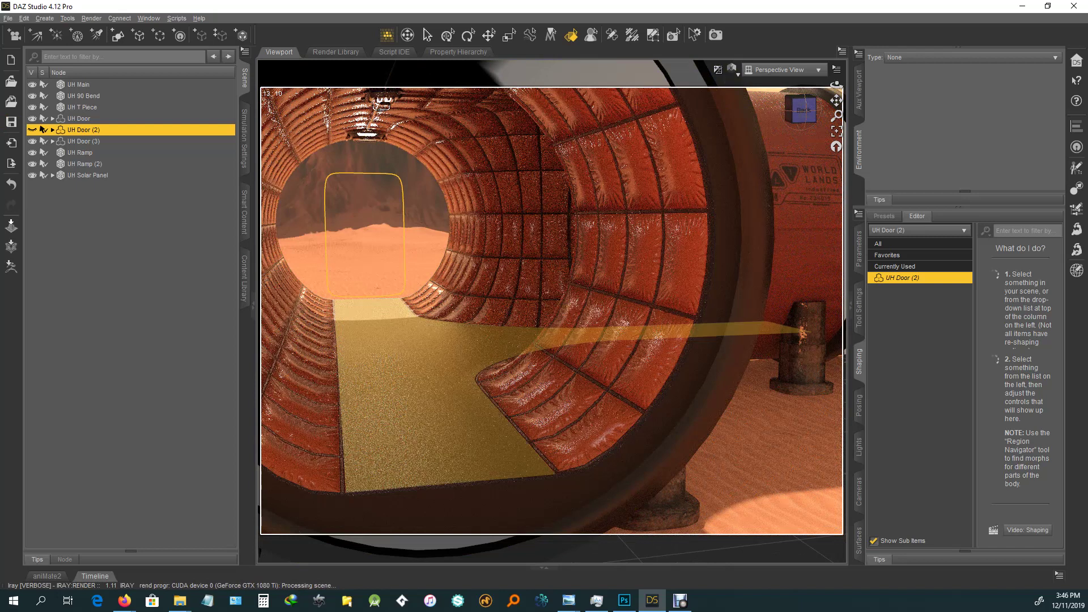
Step: Apply the UH Floor Diamond Plate material to the UH T Piece floor and examine its pattern up close at the ramp entrance
left_click(434, 392)
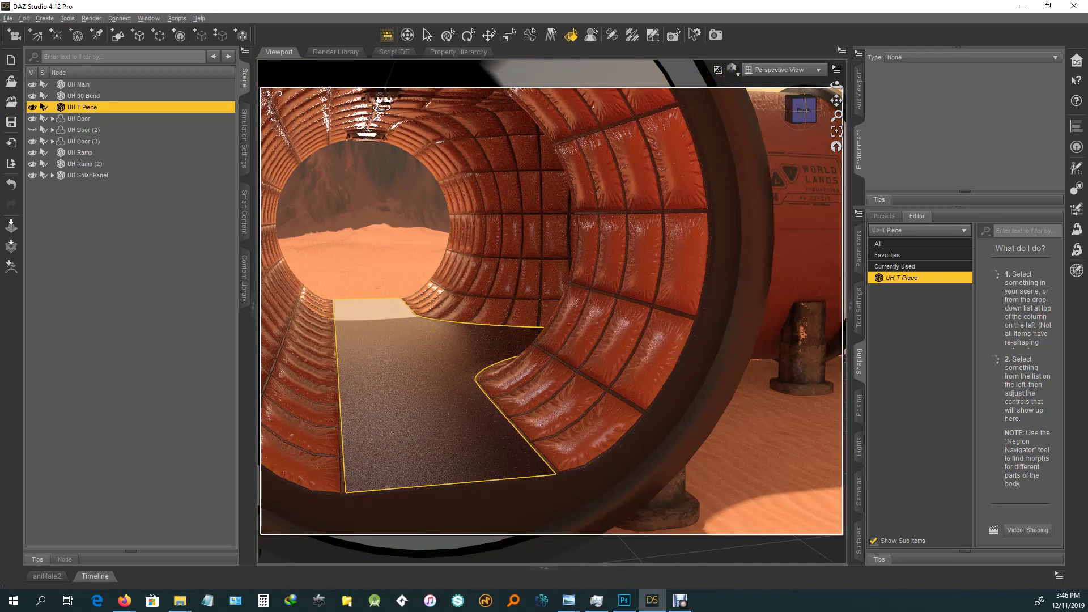
left_click(245, 278)
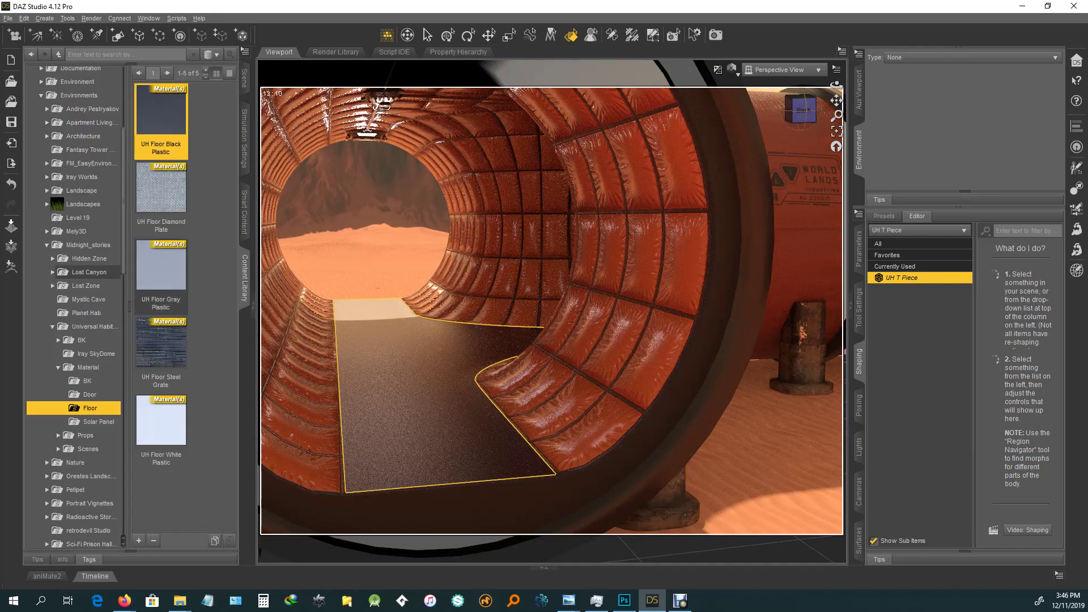
mouse_move(161, 116)
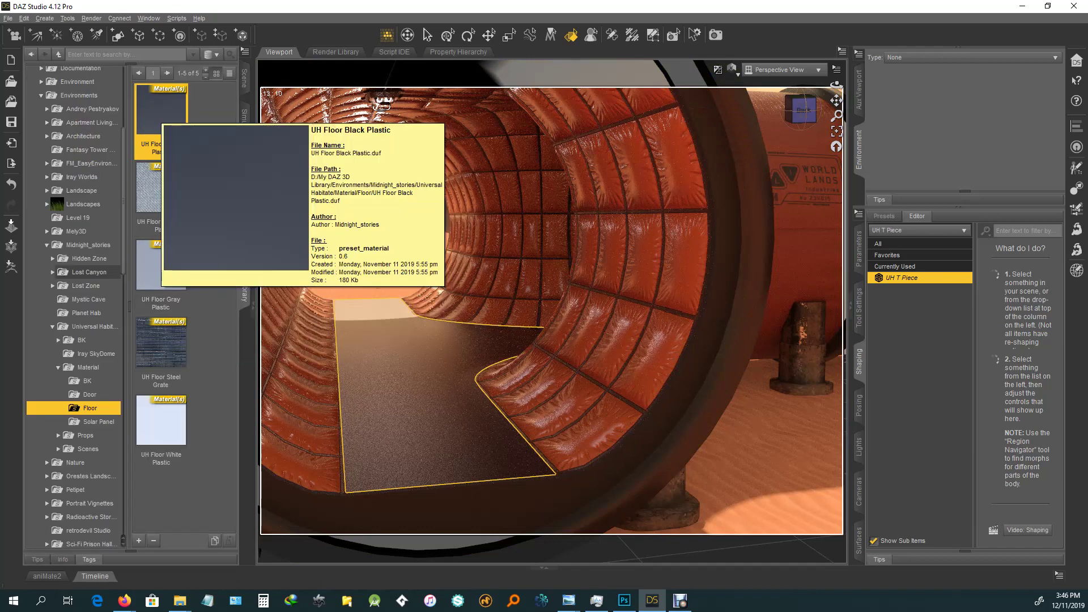
double_click(161, 190)
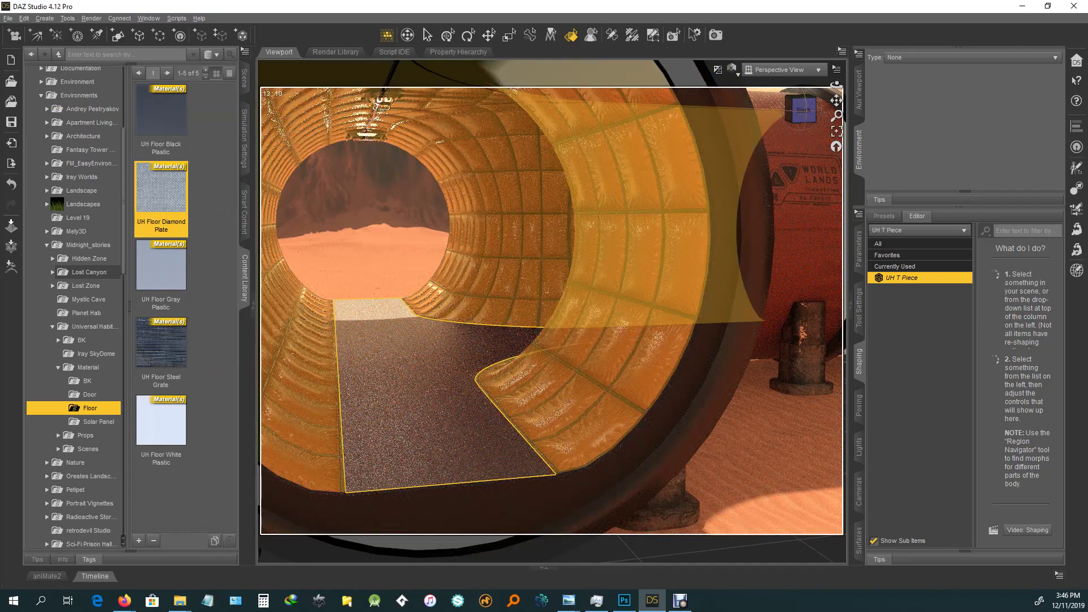
left_click_drag(804, 111, 804, 153)
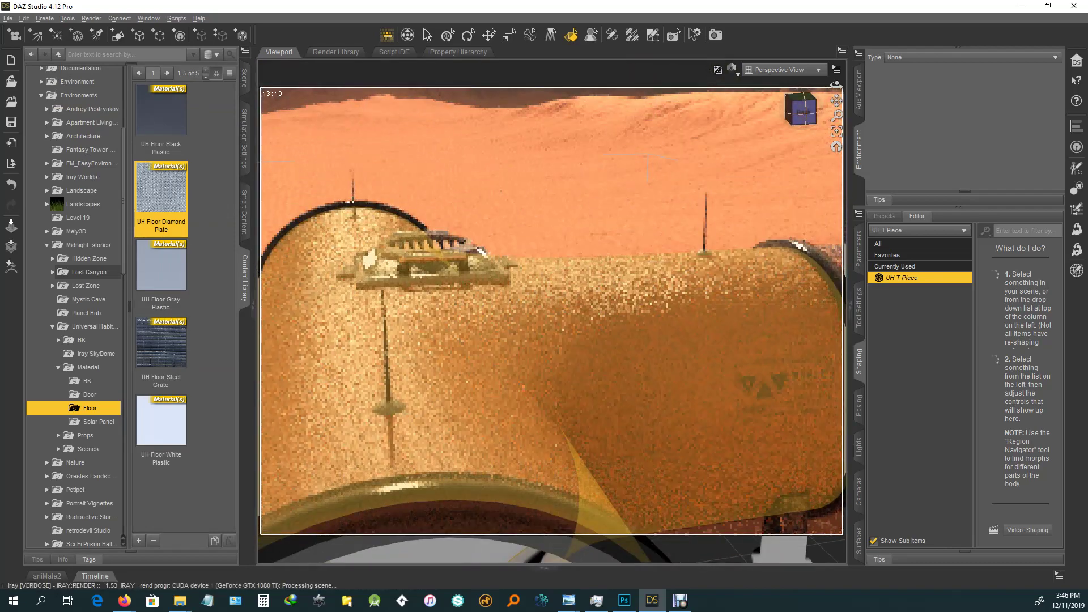
left_click_drag(805, 112, 758, 126)
left_click_drag(837, 101, 741, 120)
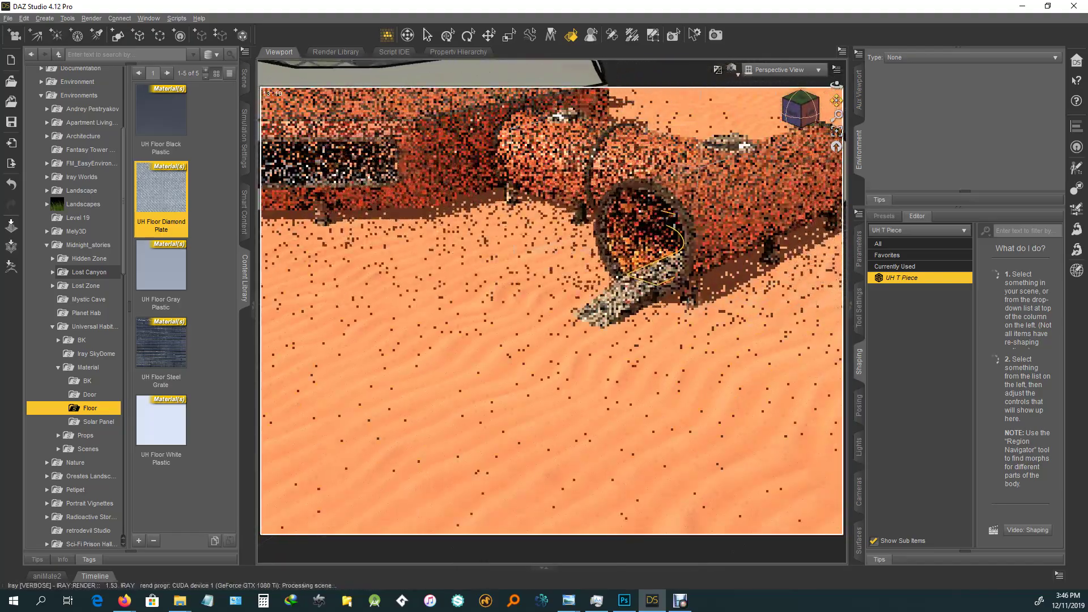
scroll(553, 311, "up", 1)
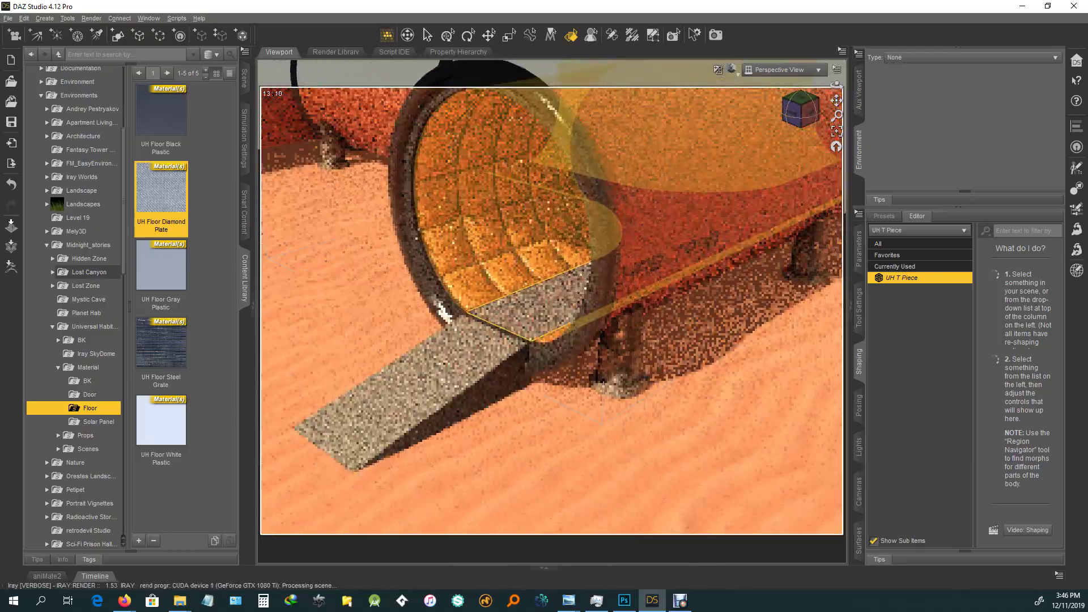
scroll(552, 311, "up", 5)
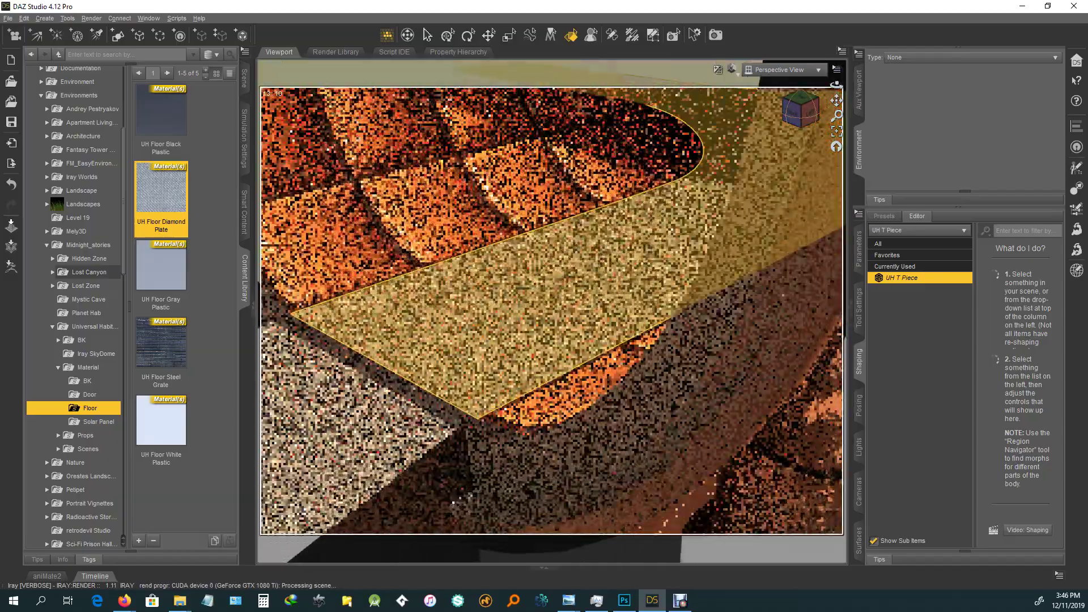
scroll(553, 311, "up", 2)
scroll(552, 311, "up", 1)
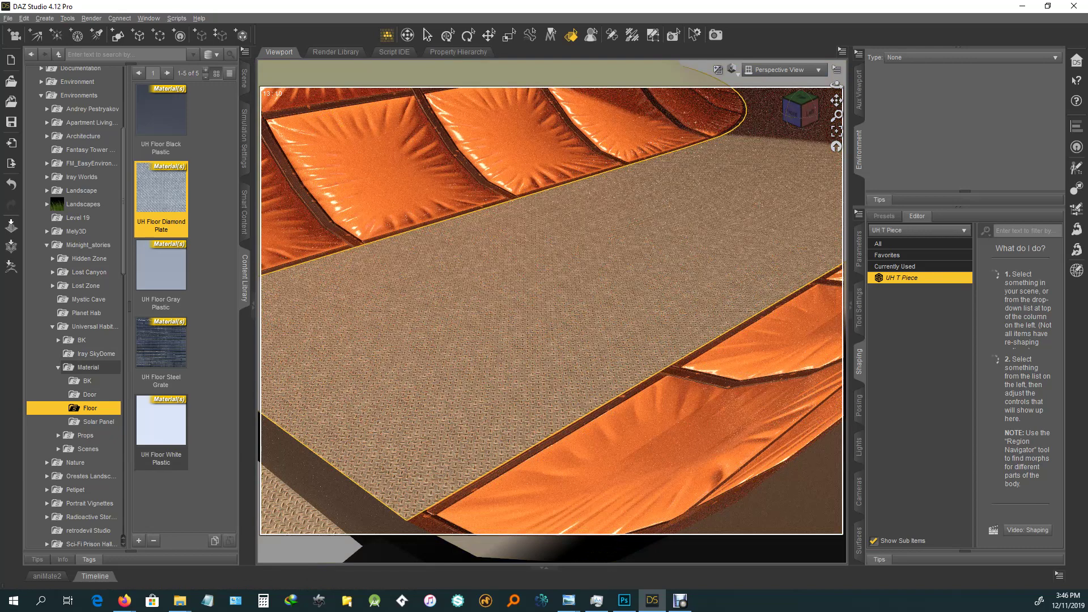
Step: Try the UH Floor Steel Grate, White Plastic and Gray Plastic materials on the T Piece floor, finishing with UH Floor Black Plastic
double_click(159, 357)
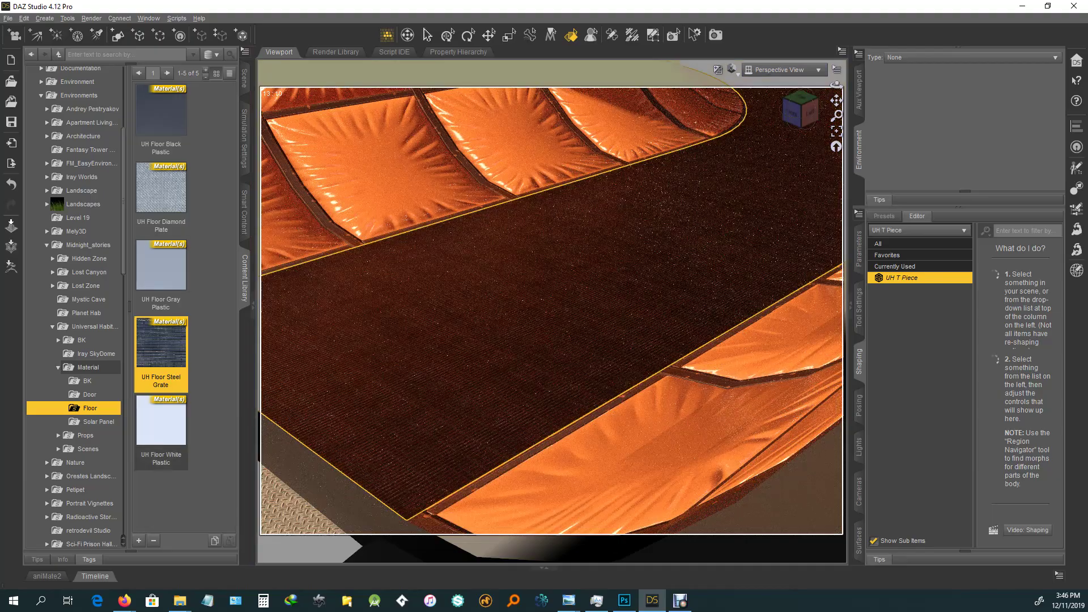
double_click(161, 430)
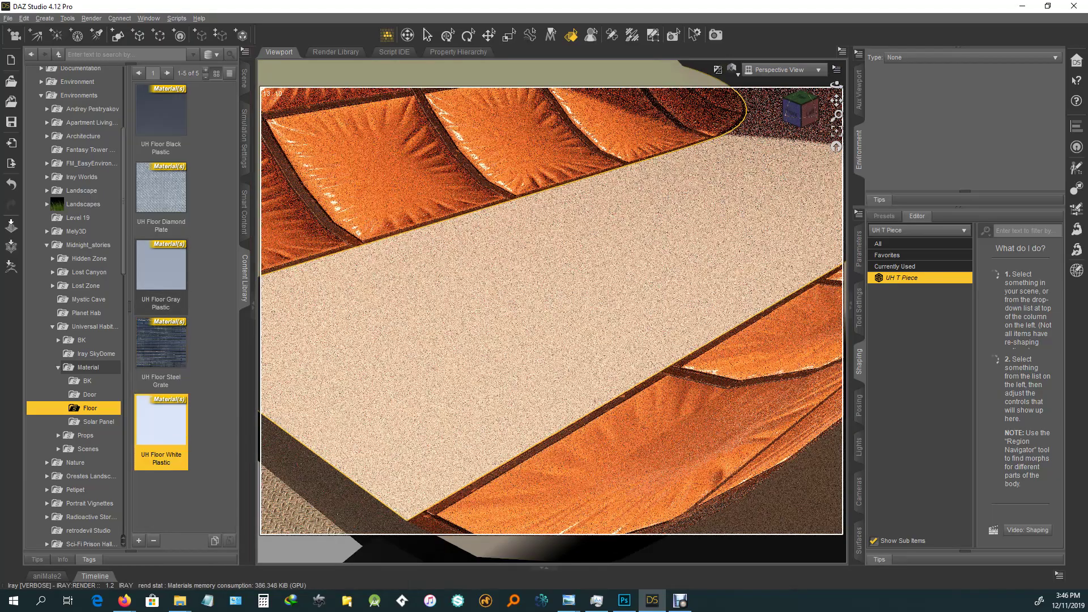
double_click(161, 274)
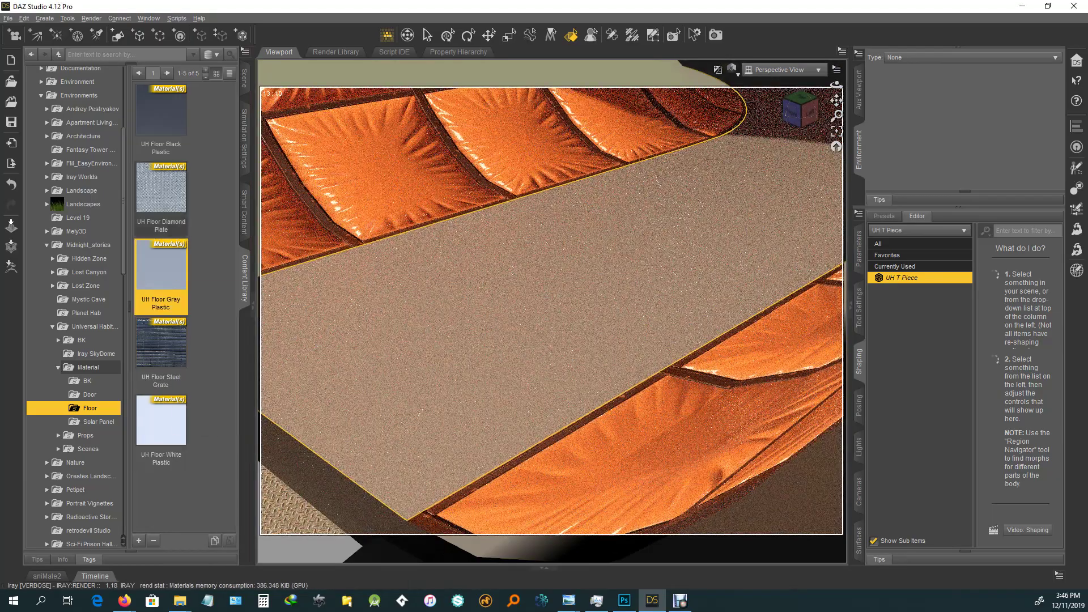
double_click(161, 120)
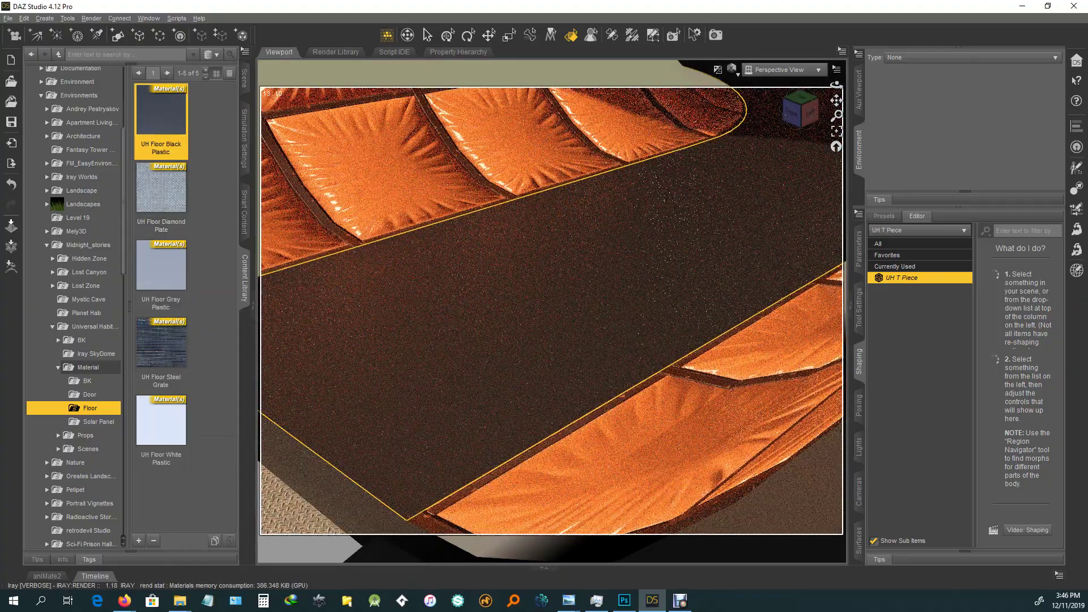
scroll(601, 386, "down", 8)
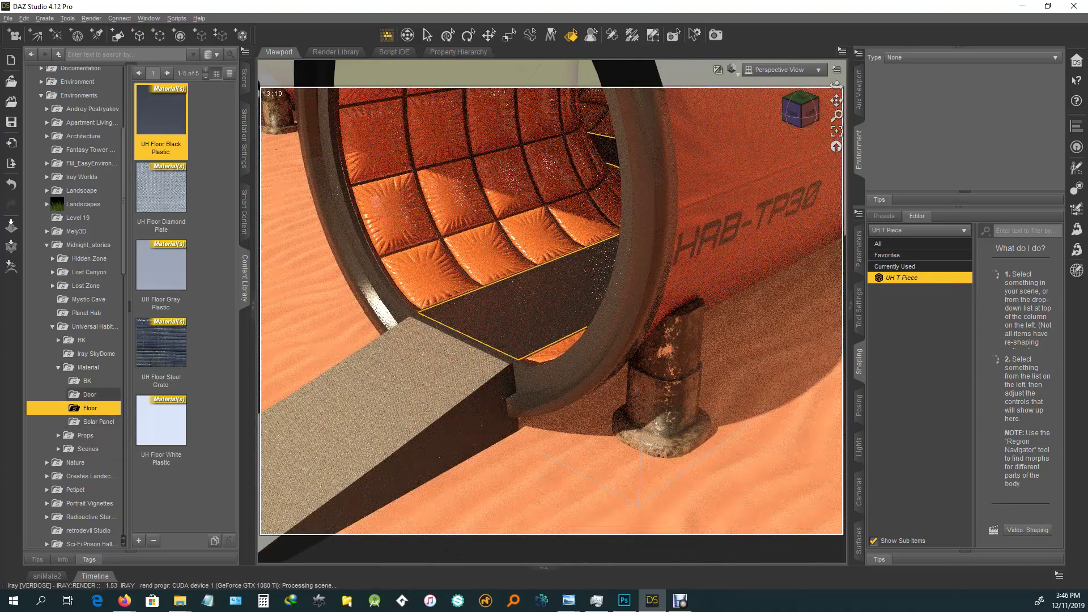
Step: Open the Door material presets of Universal Habitats and make UH Door (2) visible again above the ramp
left_click(90, 395)
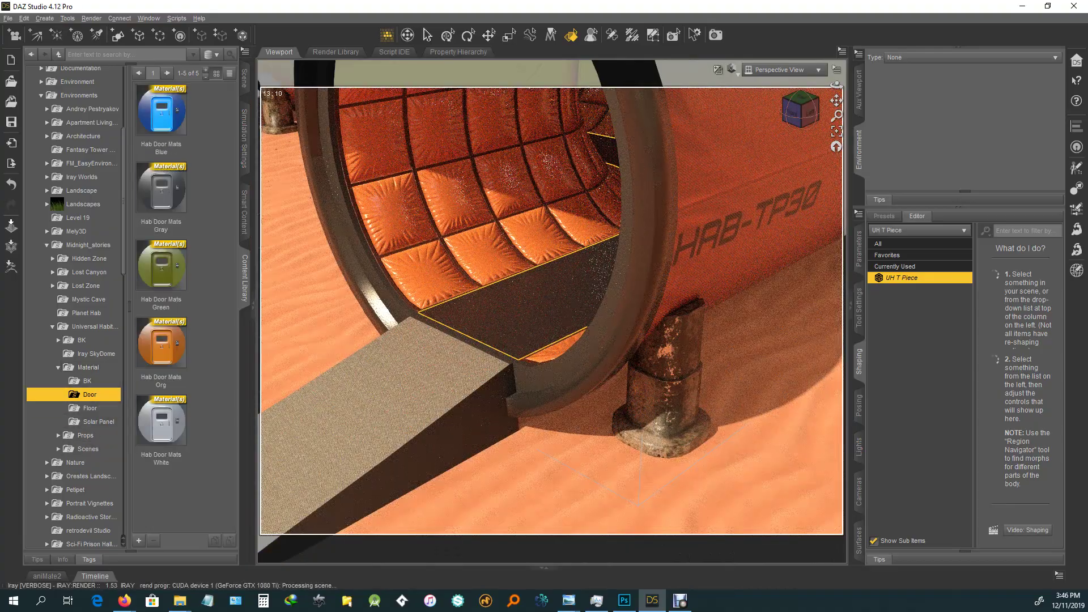
scroll(528, 306, "down", 2)
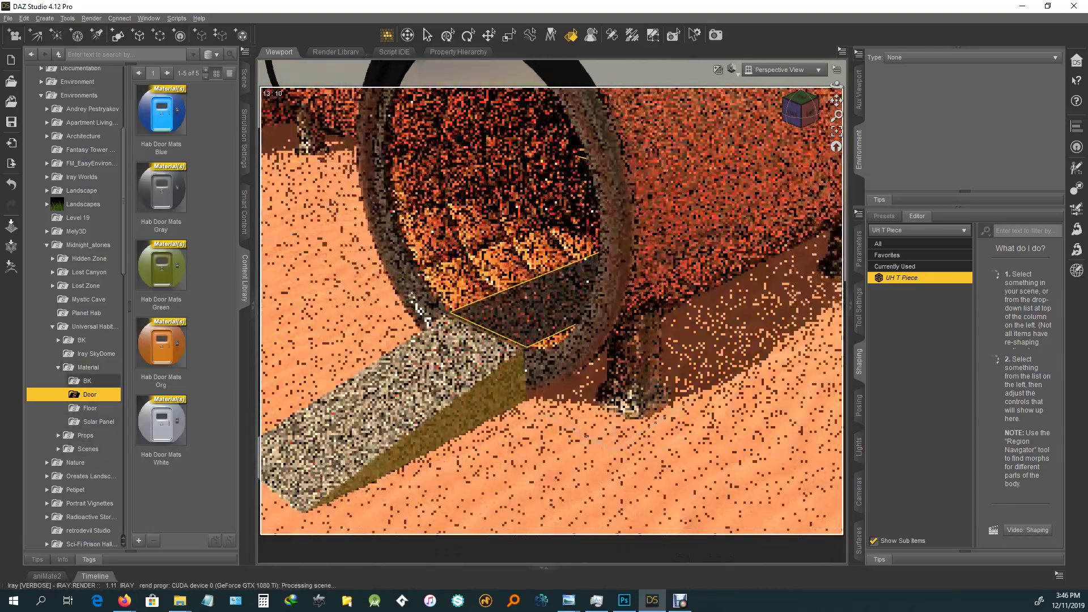
scroll(551, 310, "down", 1)
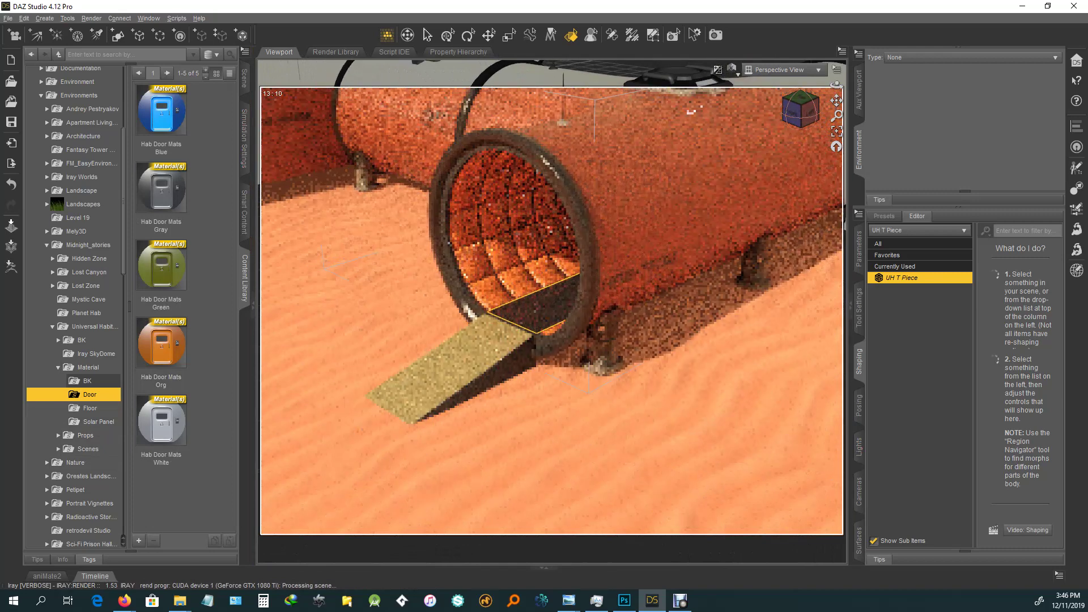
left_click(244, 78)
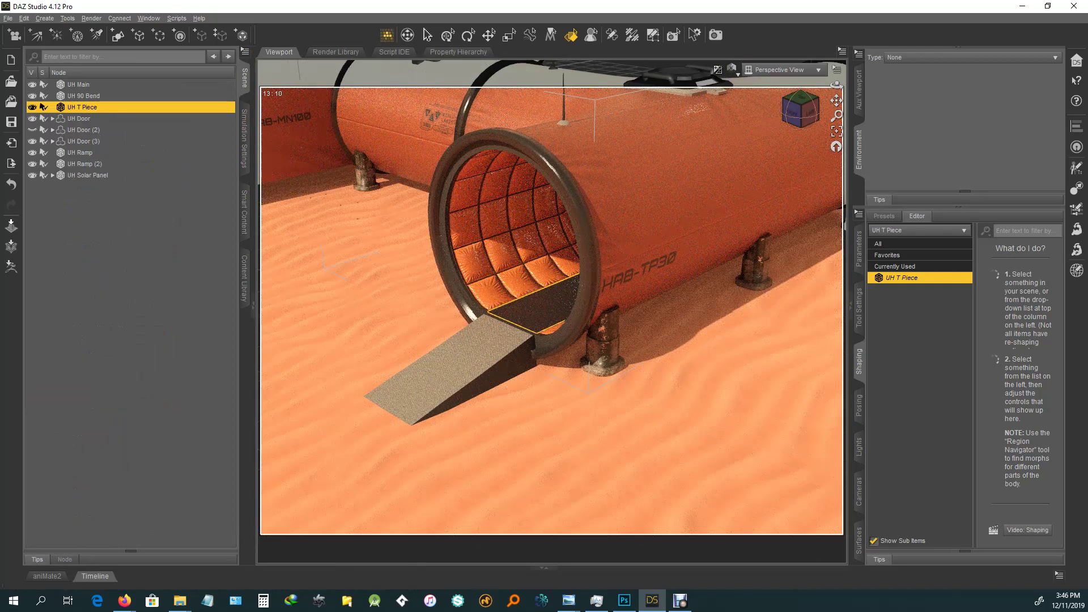
left_click(78, 118)
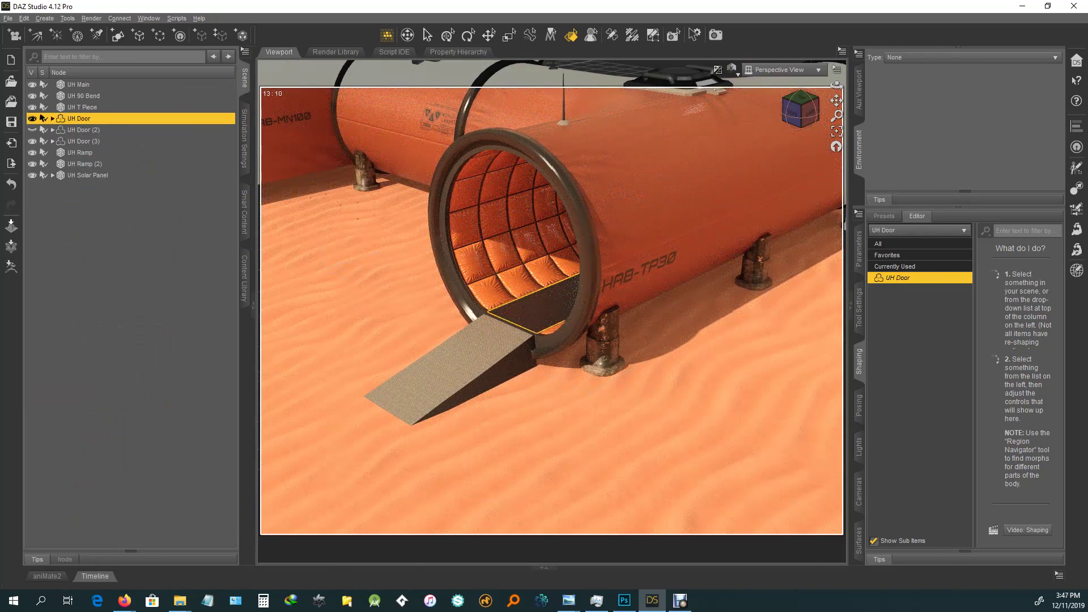
left_click(83, 130)
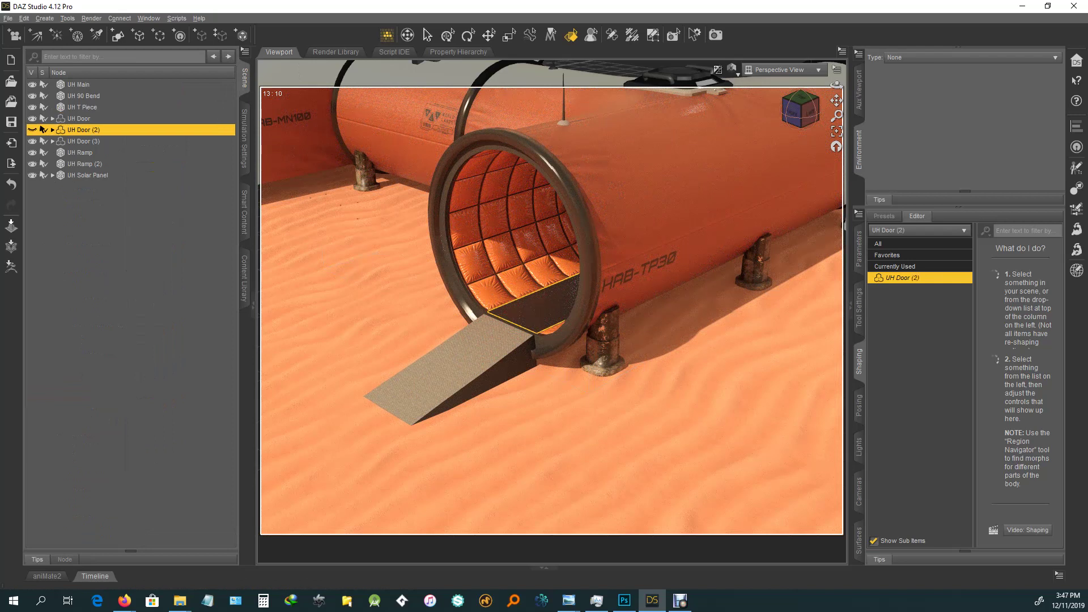
left_click(32, 130)
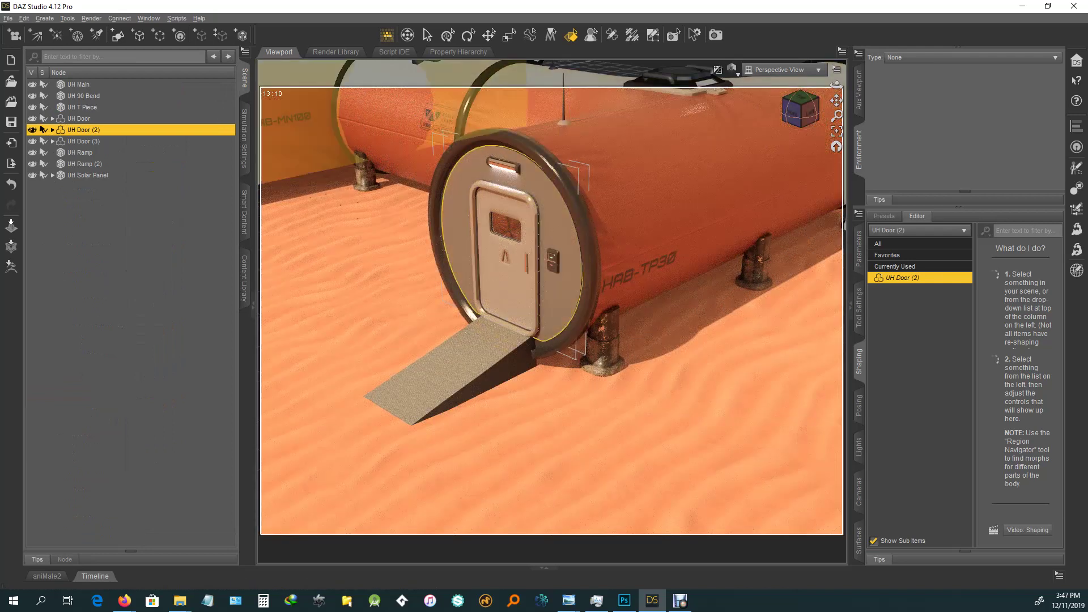
Step: Try the Hab Door Mats Org and Gray presets on UH Door (2), finishing with Hab Door Mats Blue
left_click(245, 278)
double_click(161, 345)
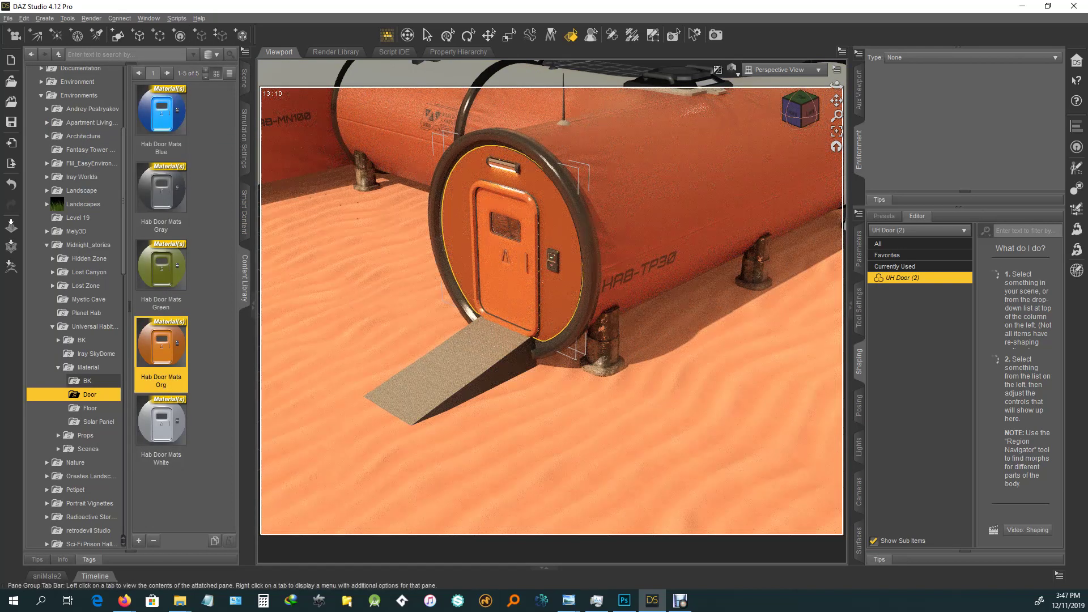
double_click(161, 193)
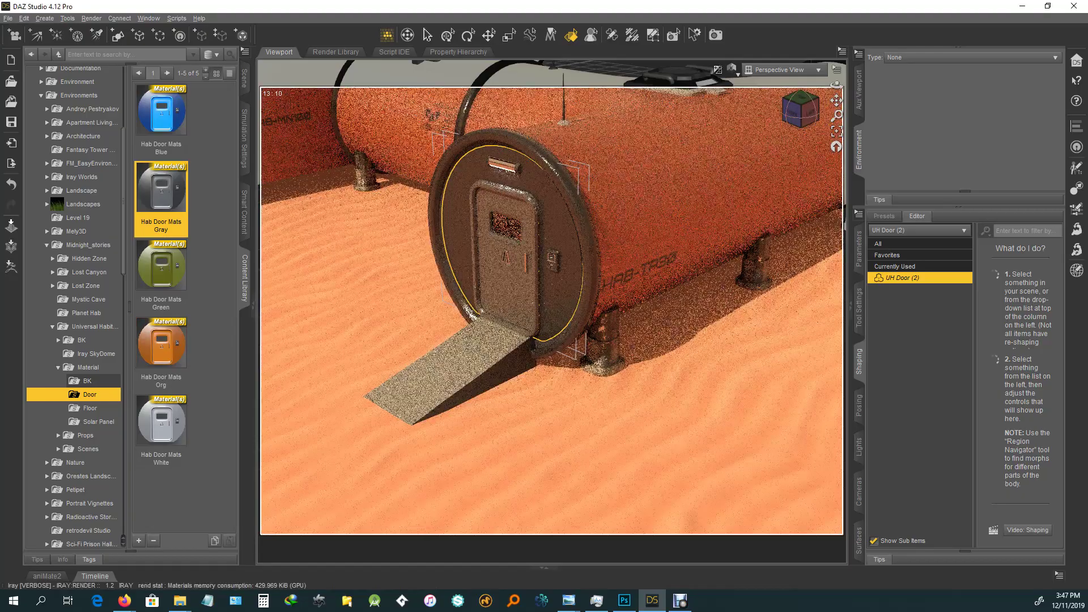
double_click(161, 117)
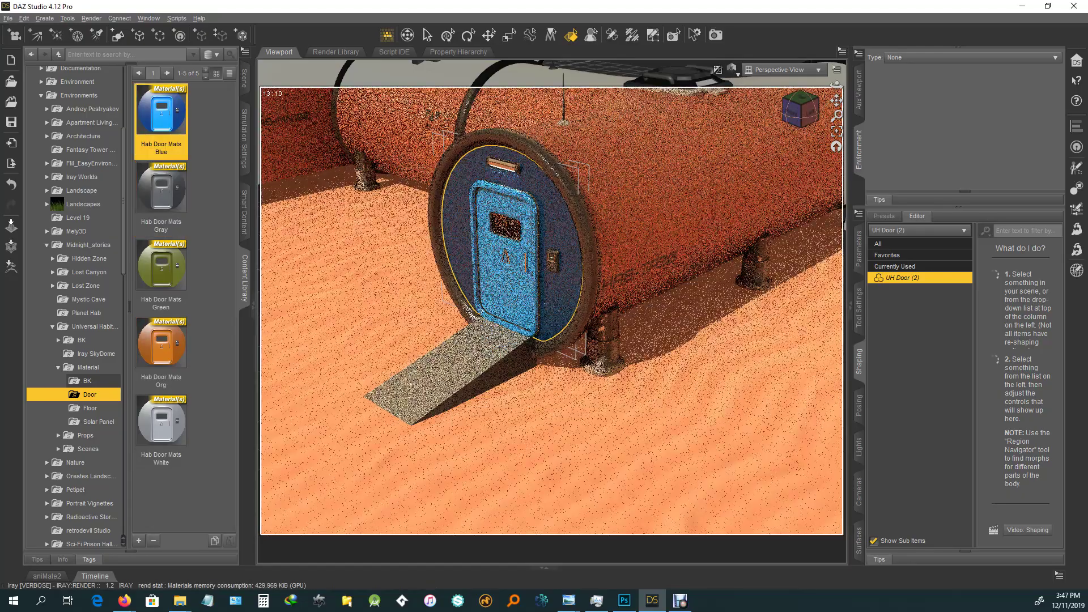
left_click_drag(836, 85, 827, 99)
scroll(584, 328, "down", 5)
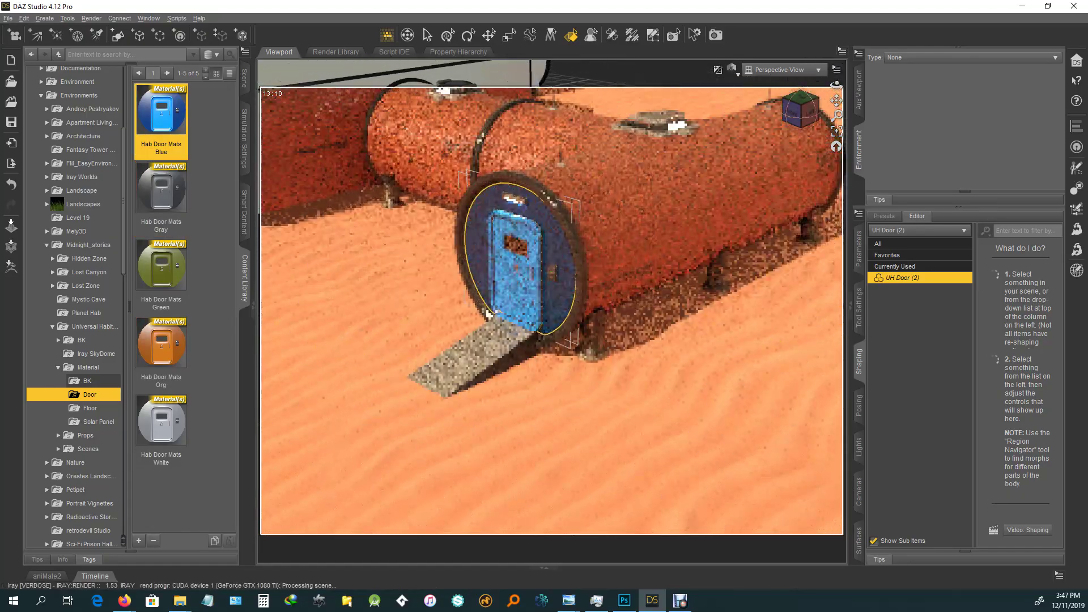
left_click_drag(837, 85, 832, 108)
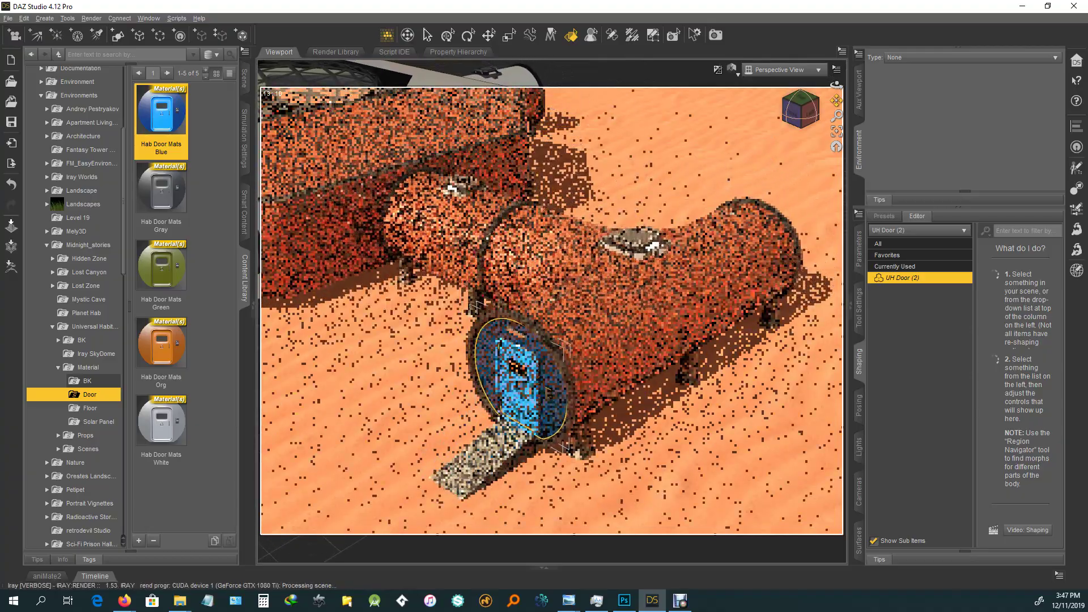
scroll(641, 284, "down", 1)
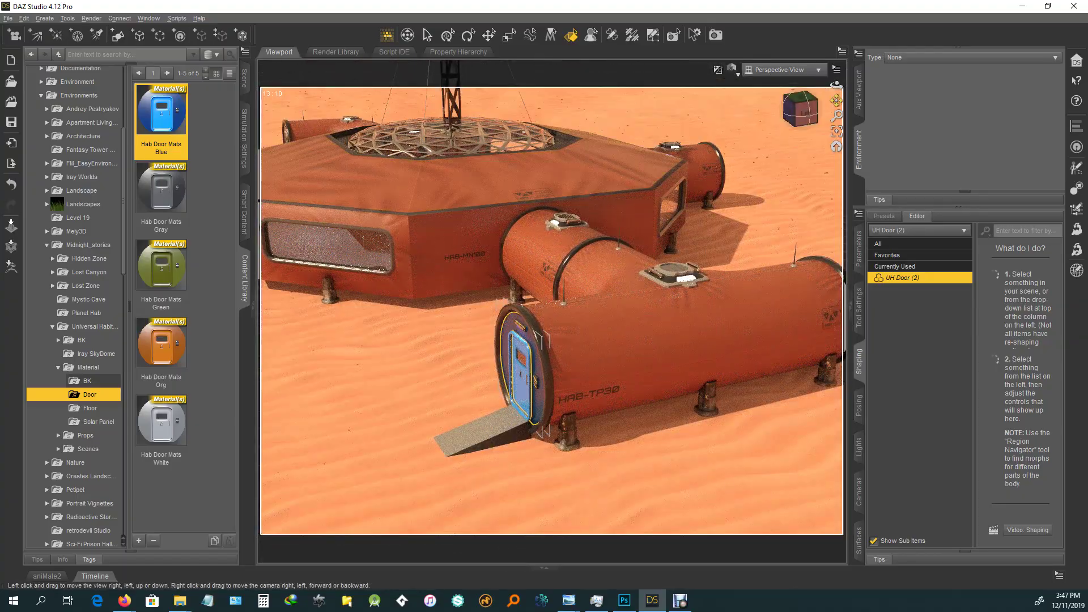
left_click_drag(836, 101, 838, 100)
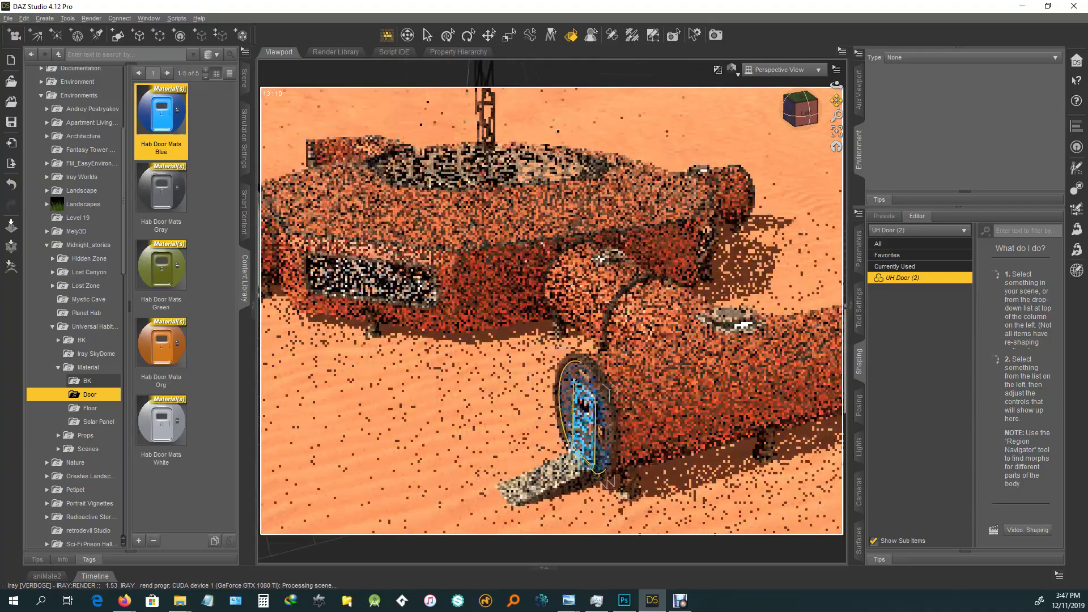